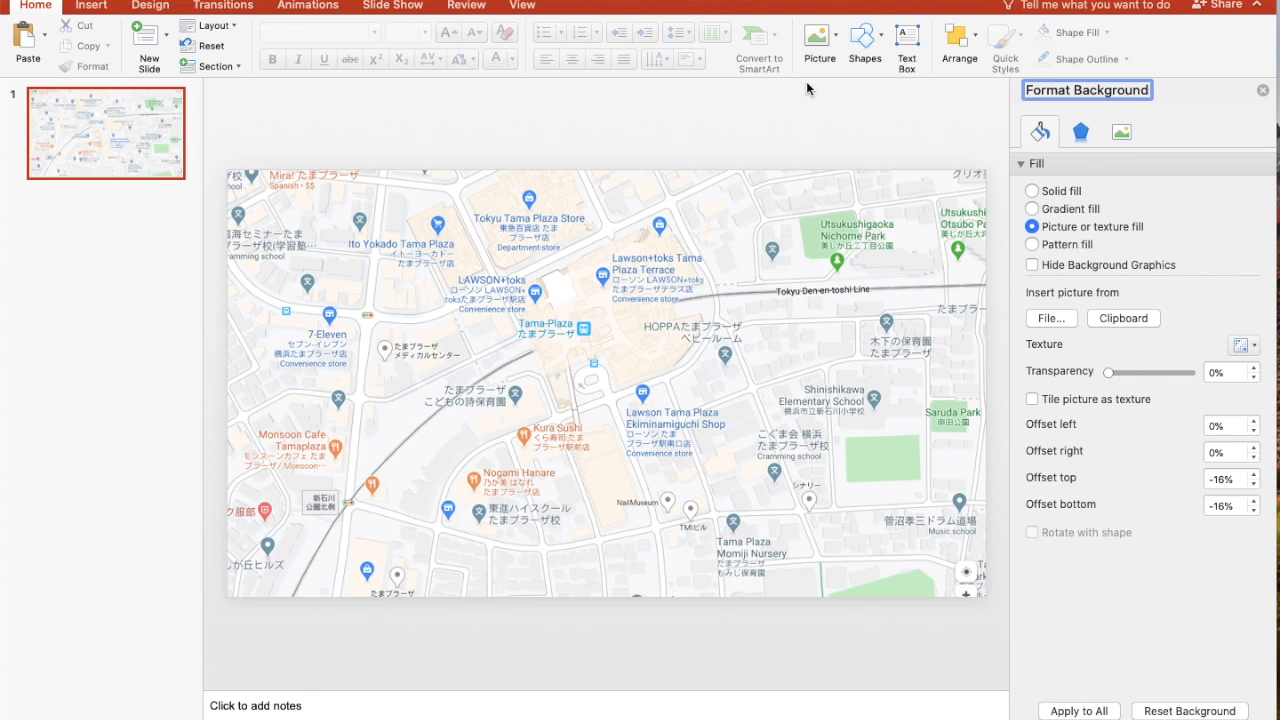
Draw a short horizontal scale line near the map's lower-right corner and format it black with a 2¼ pt weight
{"action": "left_click", "coordinate": [878, 40]}
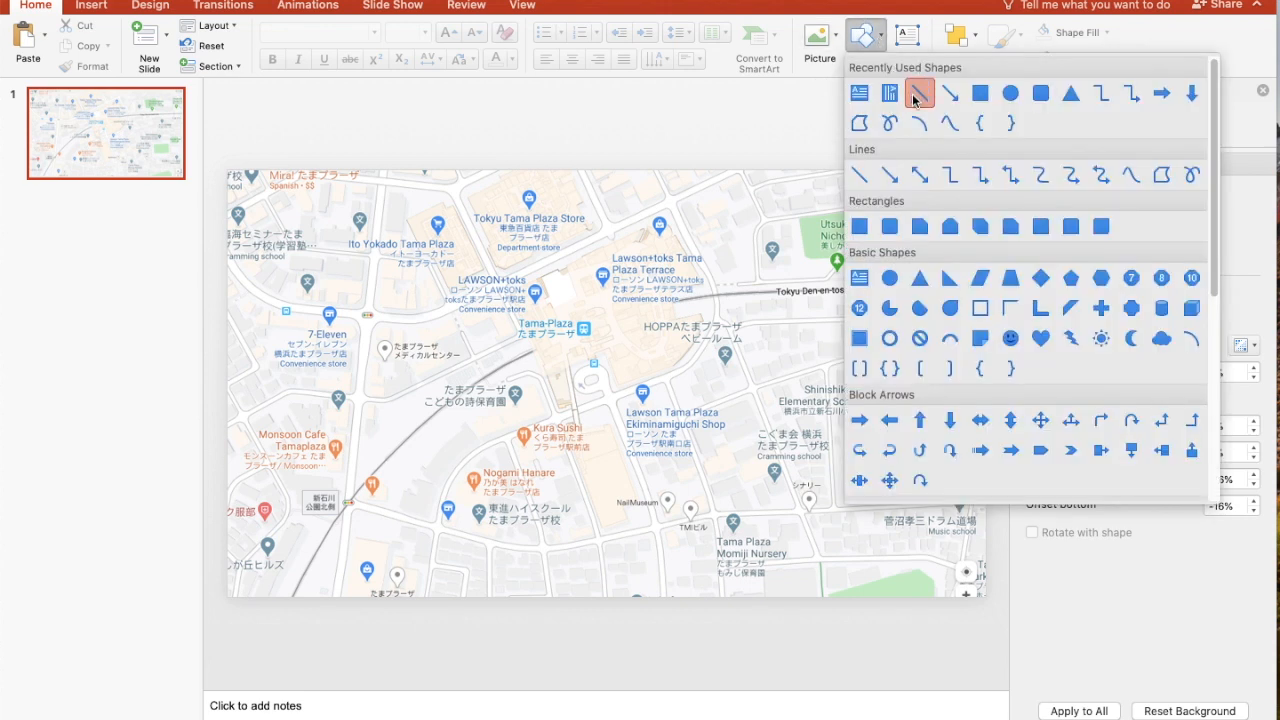
{"action": "left_click", "coordinate": [916, 94]}
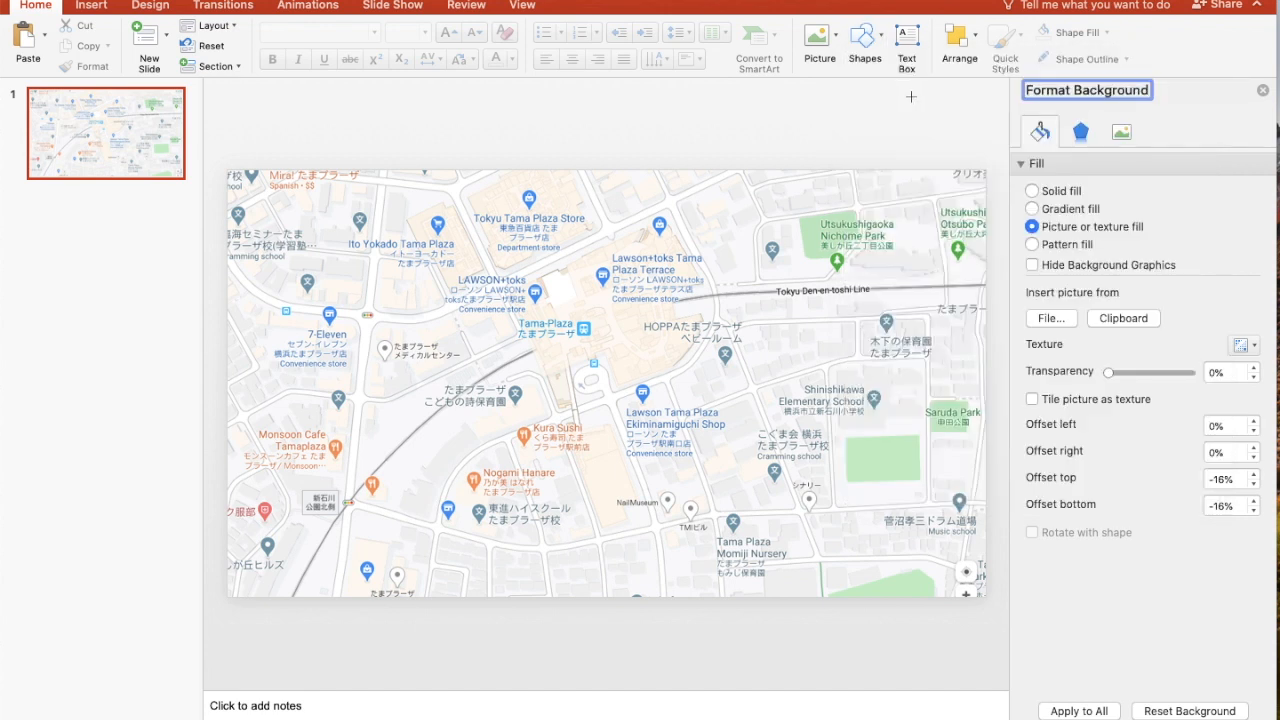
{"action": "left_click_drag", "start_coordinate": [834, 564], "coordinate": [907, 564]}
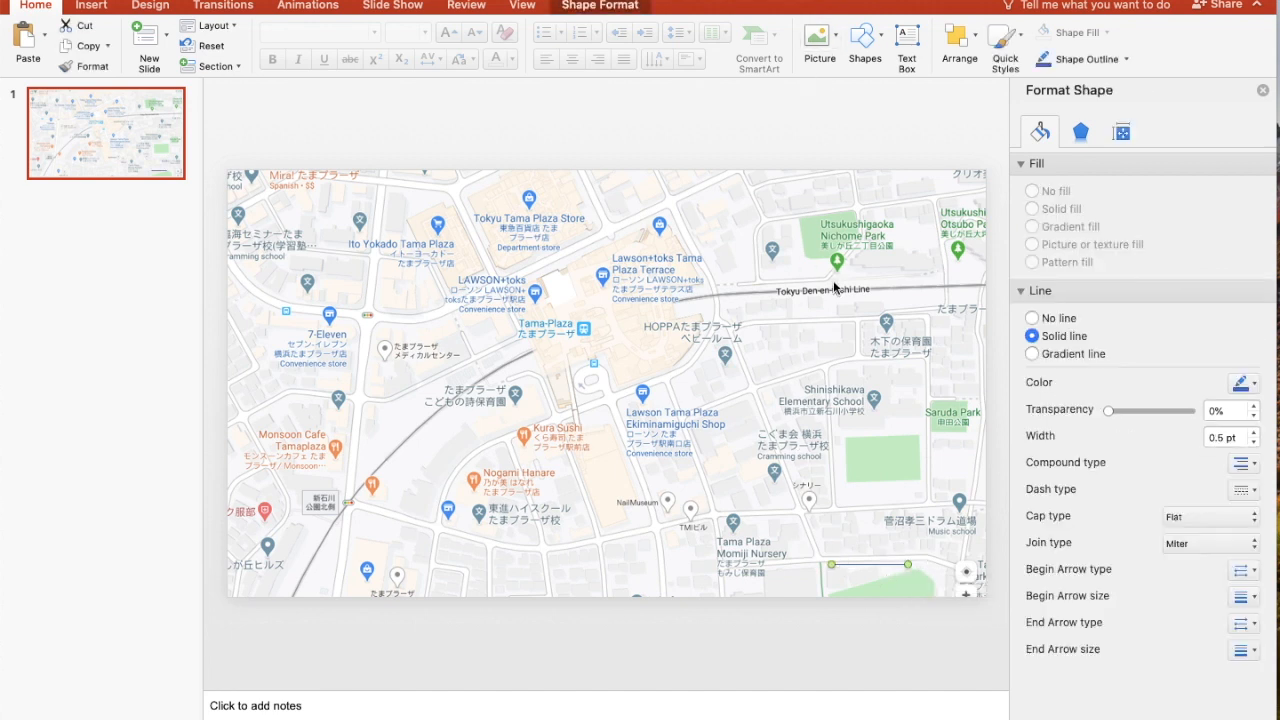
{"action": "left_click", "coordinate": [1127, 60]}
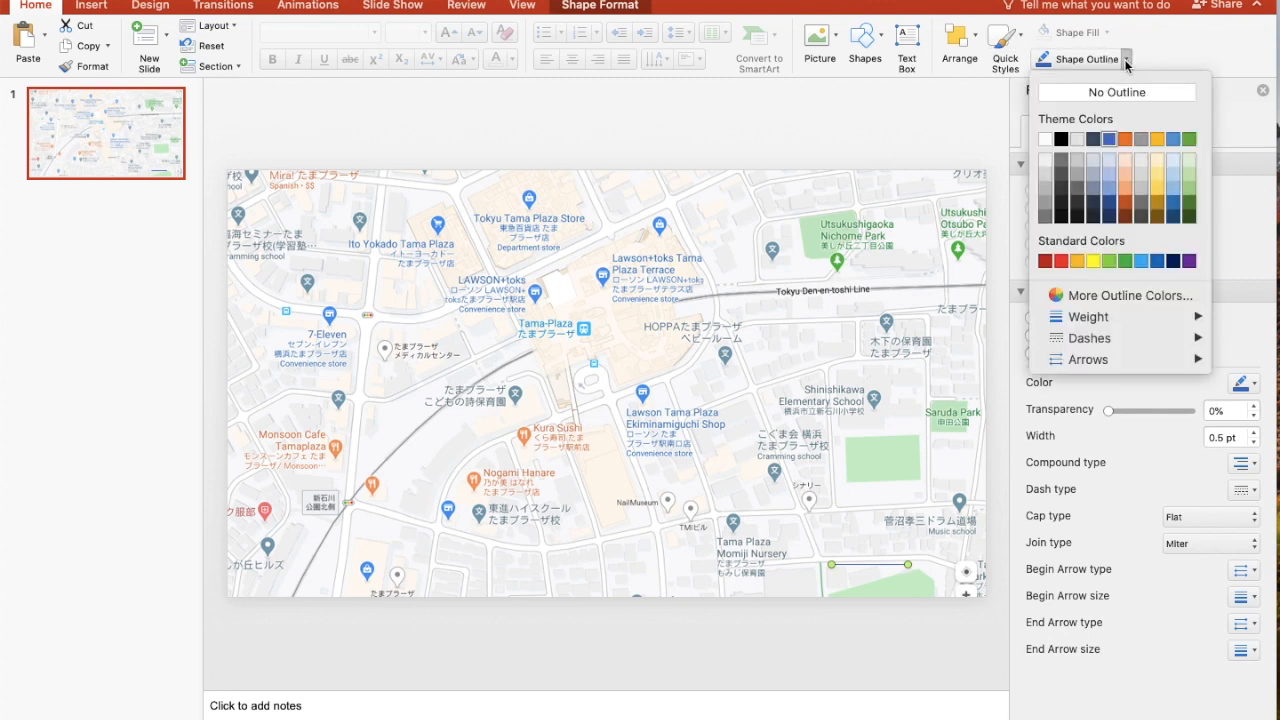
{"action": "left_click", "coordinate": [1061, 139]}
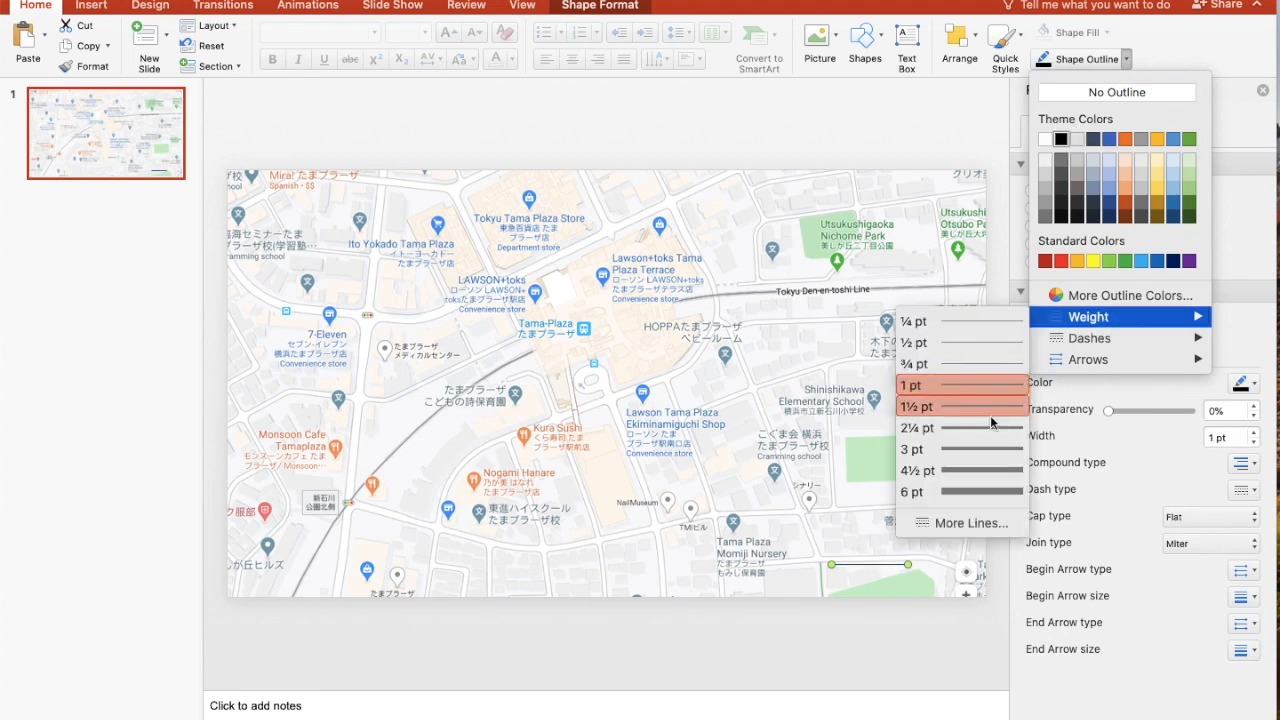
{"action": "left_click", "coordinate": [984, 428]}
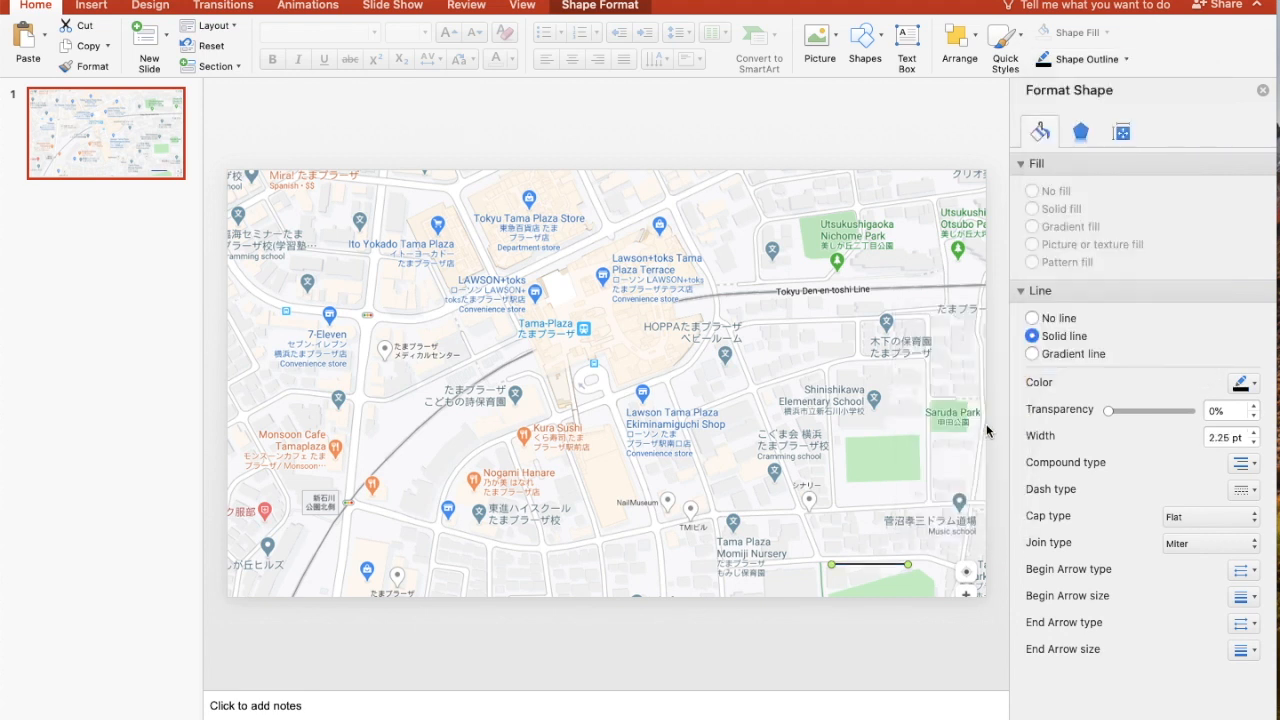
{"action": "left_click", "coordinate": [902, 521]}
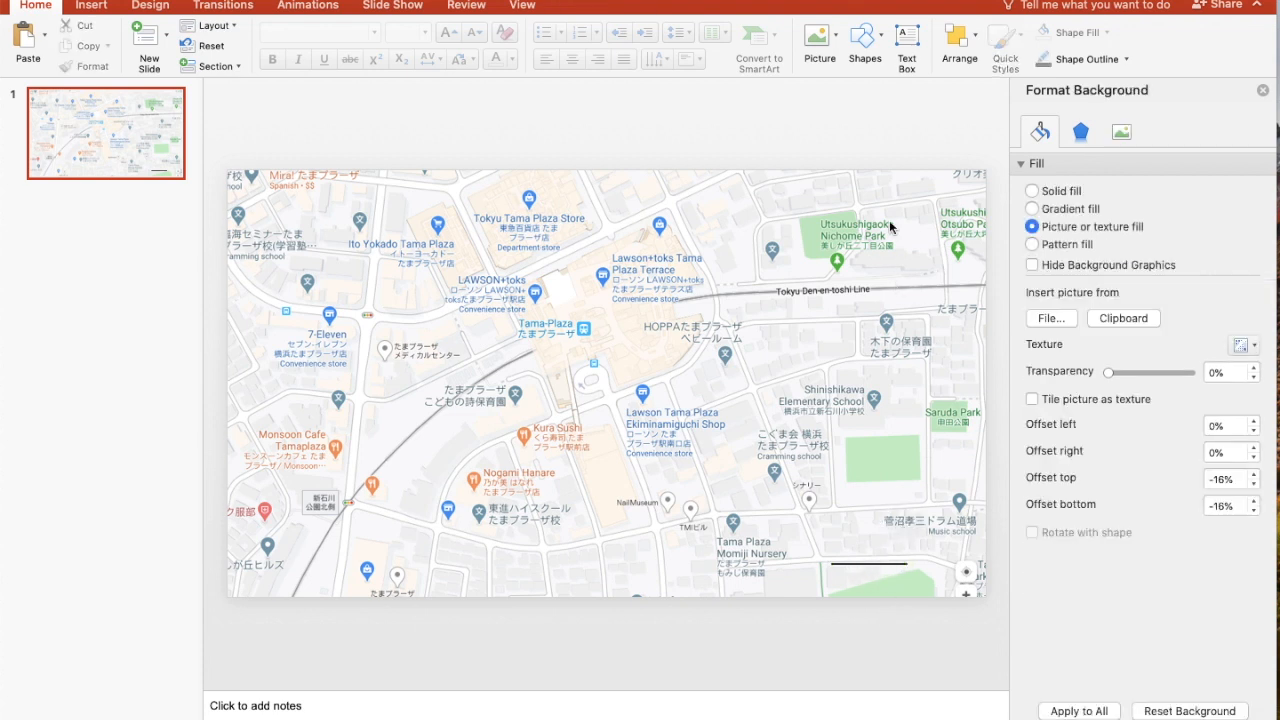
Add a text box just beneath the scale line reading "50m" at font size 10
{"action": "left_click", "coordinate": [905, 40]}
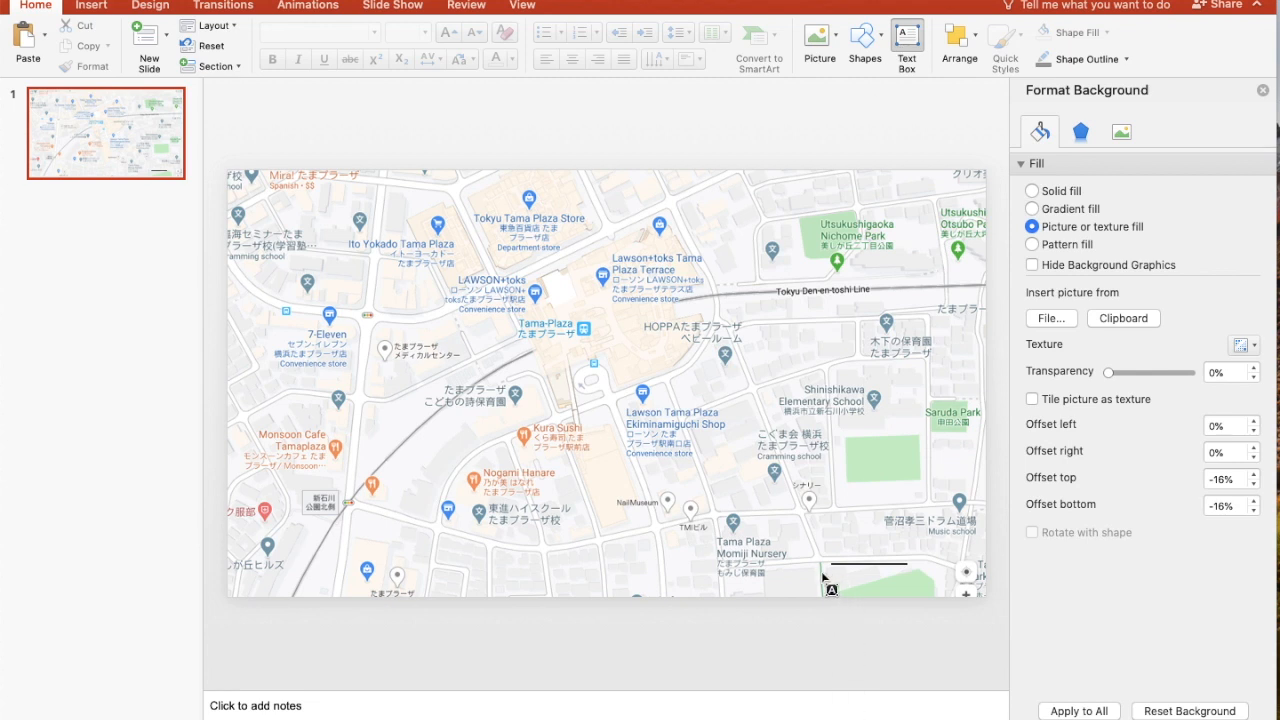
{"action": "left_click_drag", "start_coordinate": [826, 577], "coordinate": [907, 586]}
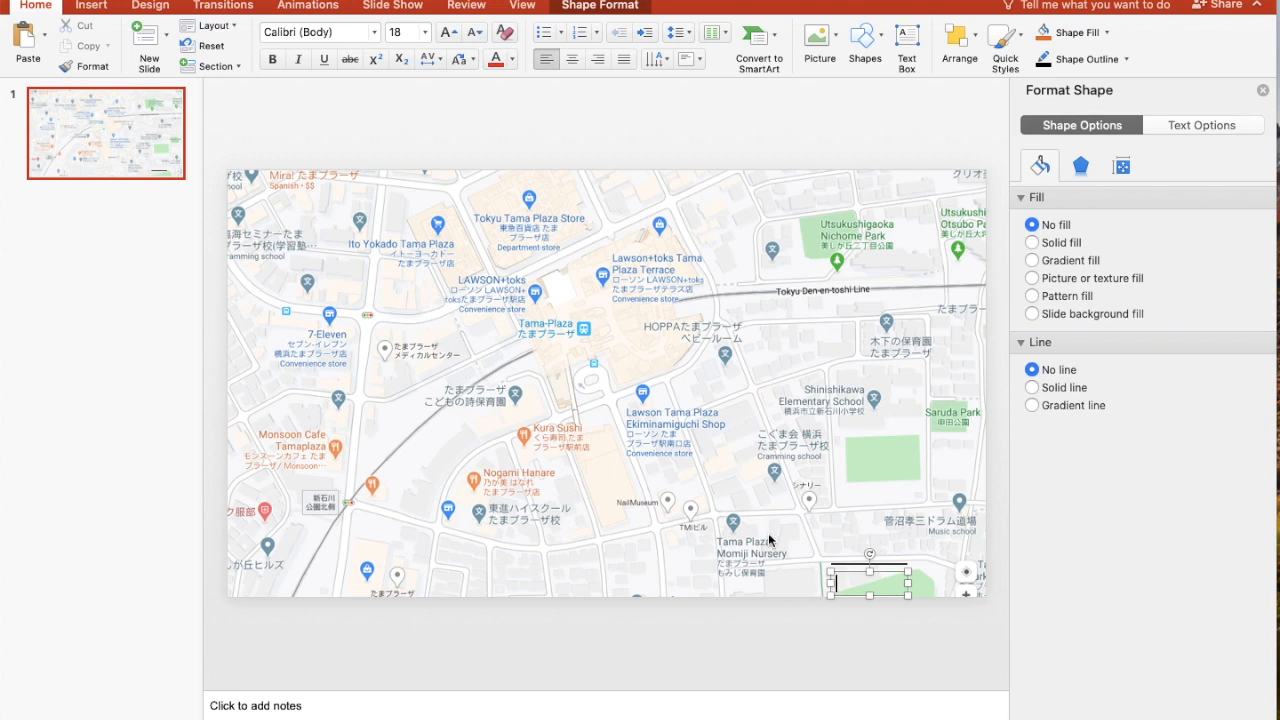
{"action": "left_click", "coordinate": [424, 33]}
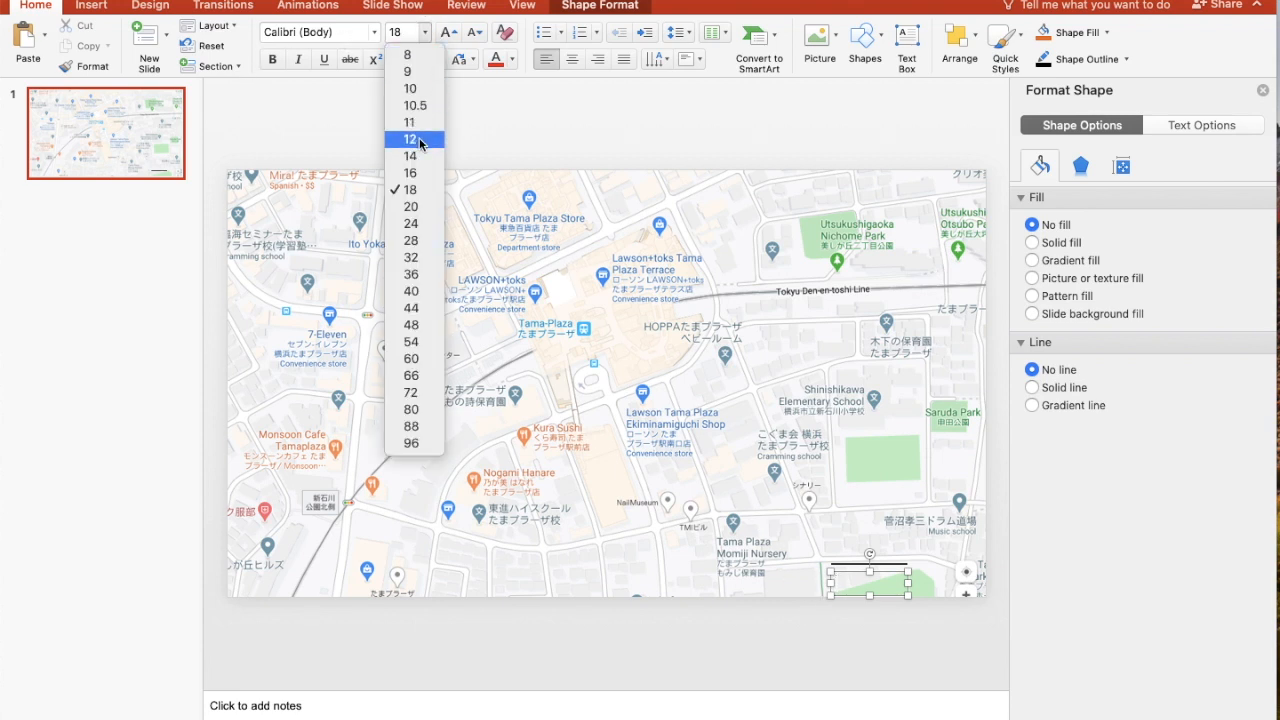
{"action": "left_click", "coordinate": [420, 88]}
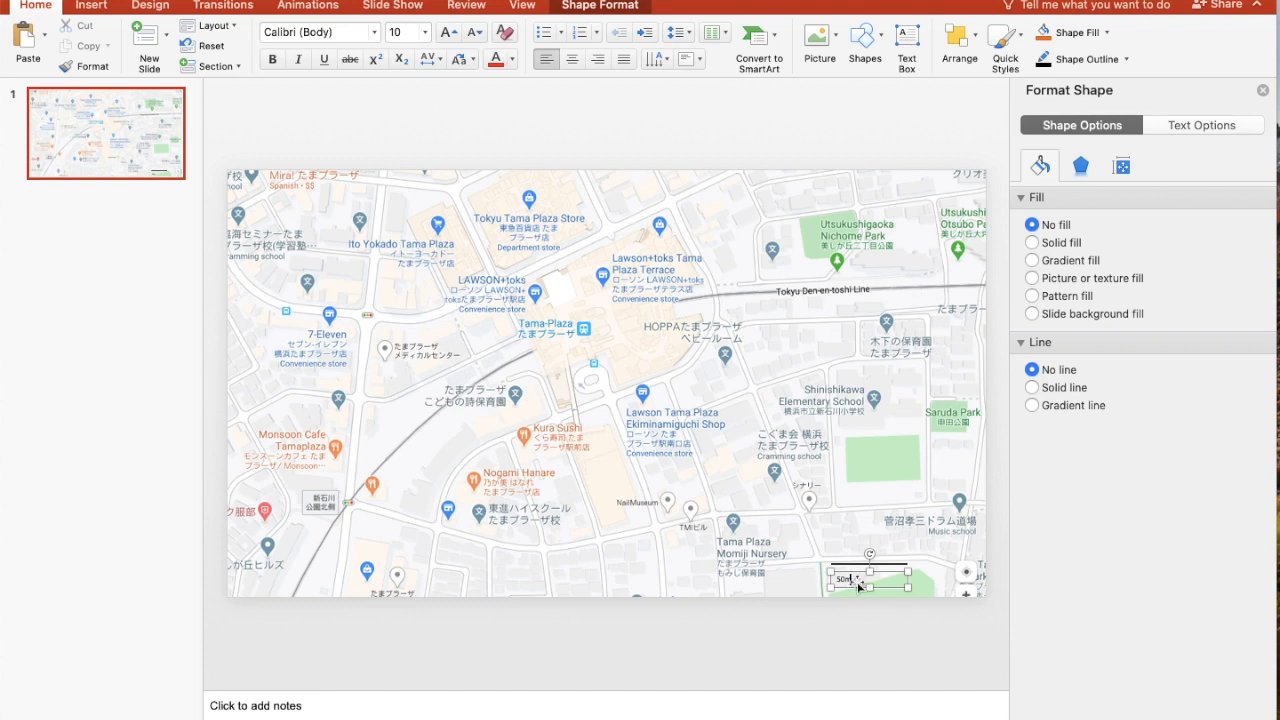
Make the 50m label bold and set its font size to 14
{"action": "left_click", "coordinate": [826, 569]}
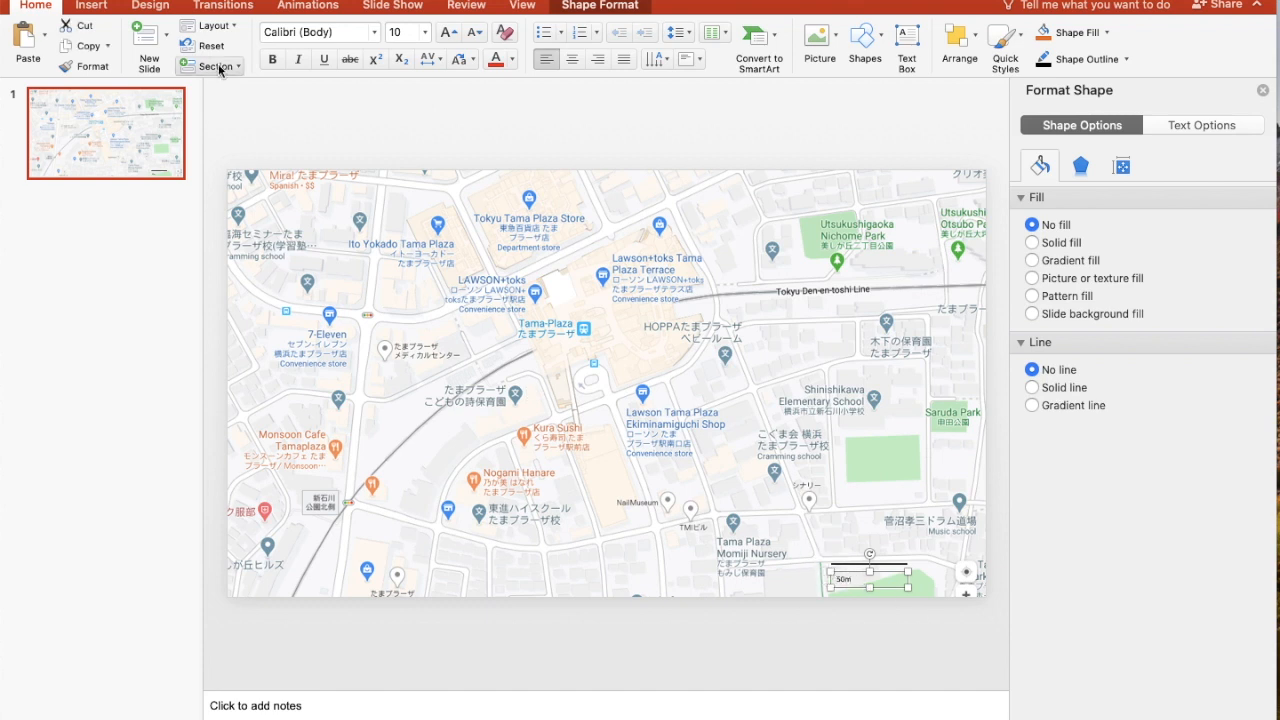
{"action": "left_click", "coordinate": [268, 64]}
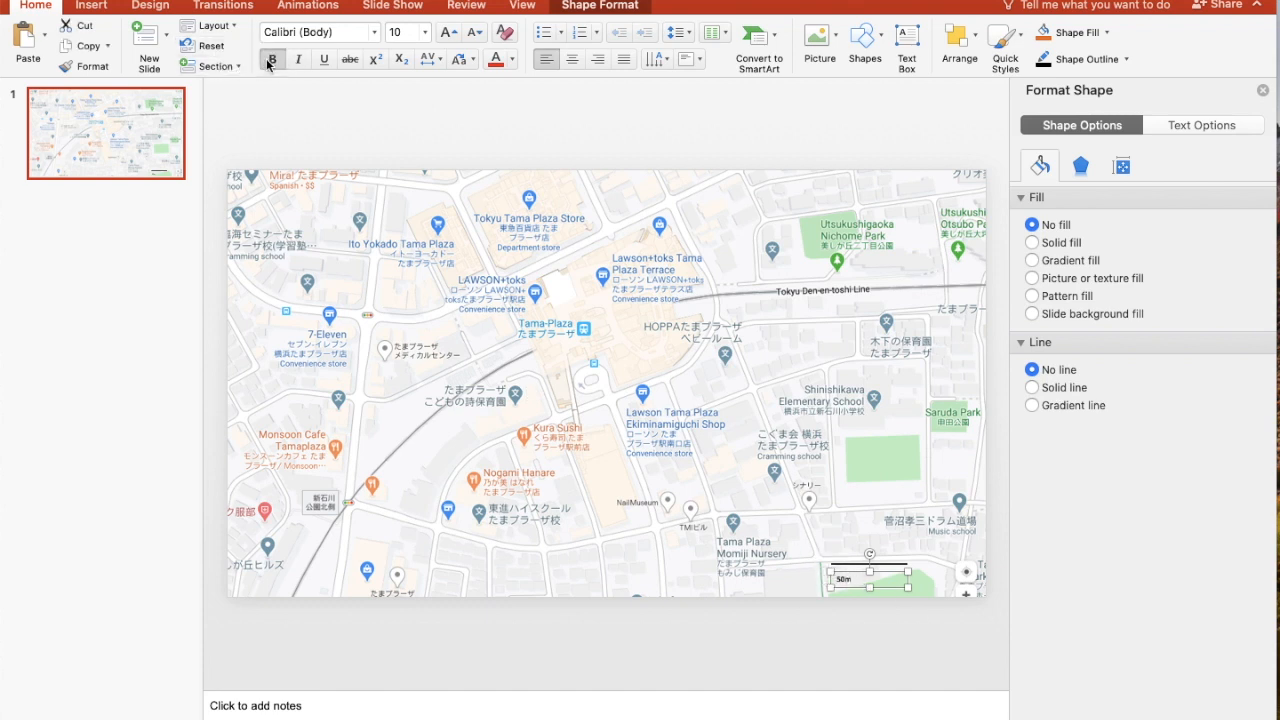
{"action": "left_click", "coordinate": [425, 32]}
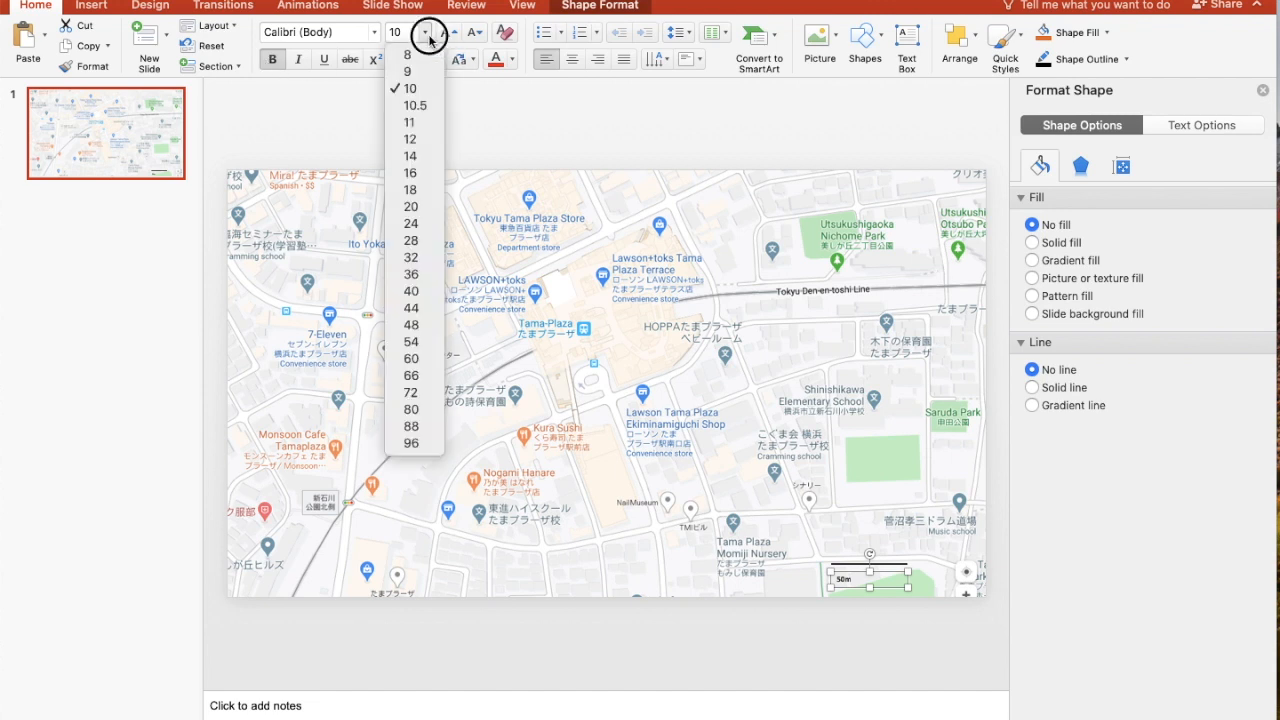
{"action": "left_click", "coordinate": [424, 157]}
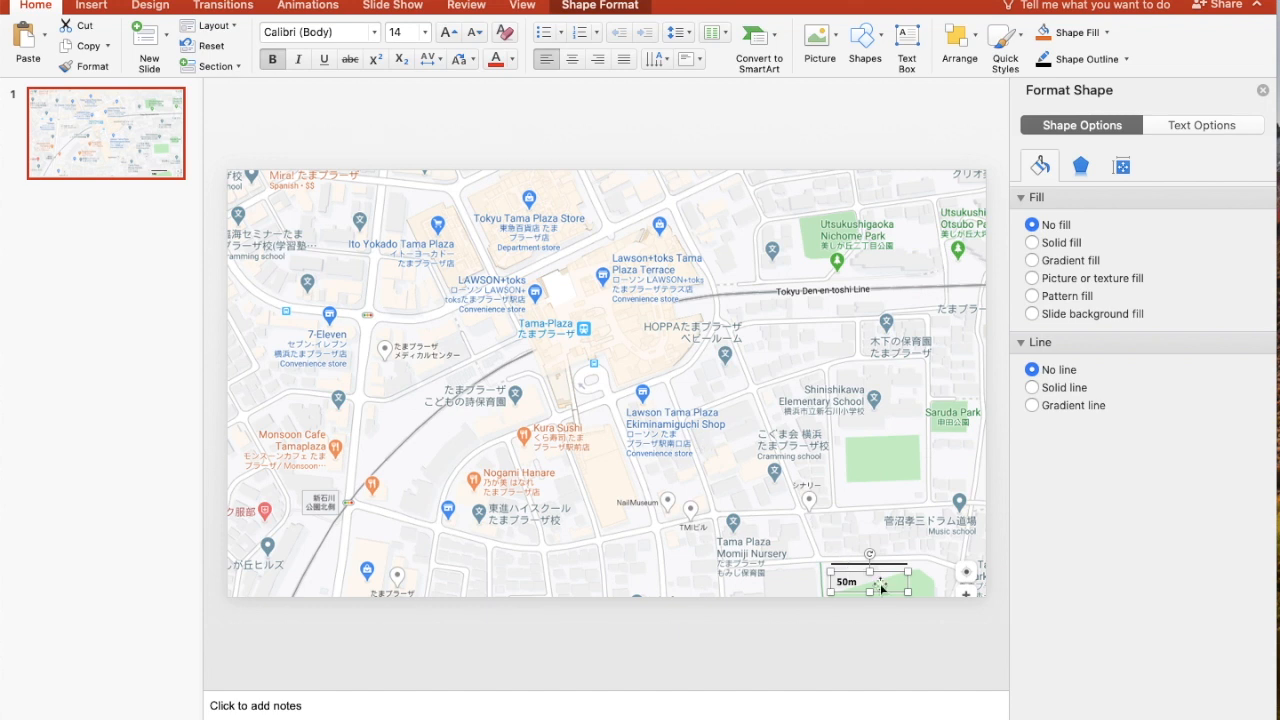
Narrow the 50m text box to fit its text and centre it directly beneath the scale line
{"action": "left_click_drag", "start_coordinate": [907, 593], "coordinate": [864, 591]}
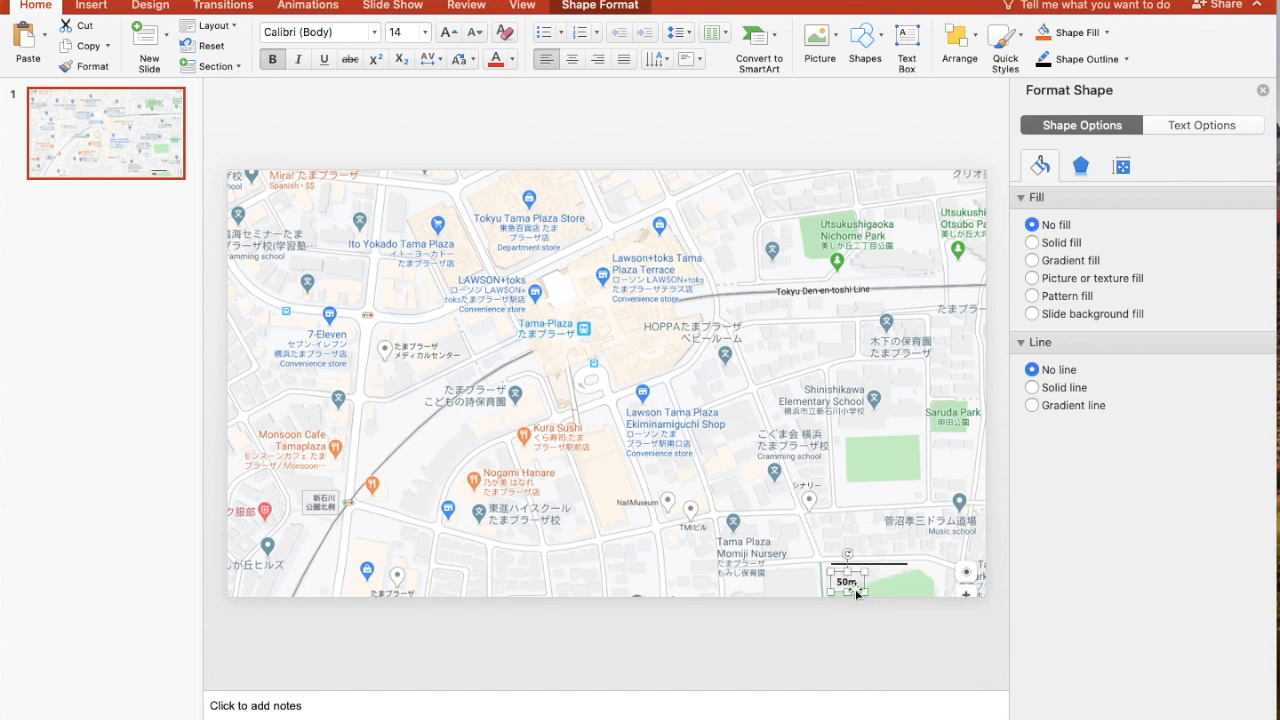
{"action": "mouse_move", "coordinate": [847, 582]}
{"action": "left_mouse_down"}
{"action": "mouse_move", "coordinate": [843, 571]}
{"action": "mouse_move", "coordinate": [866, 566]}
{"action": "left_mouse_up"}
{"action": "left_click", "coordinate": [810, 500]}
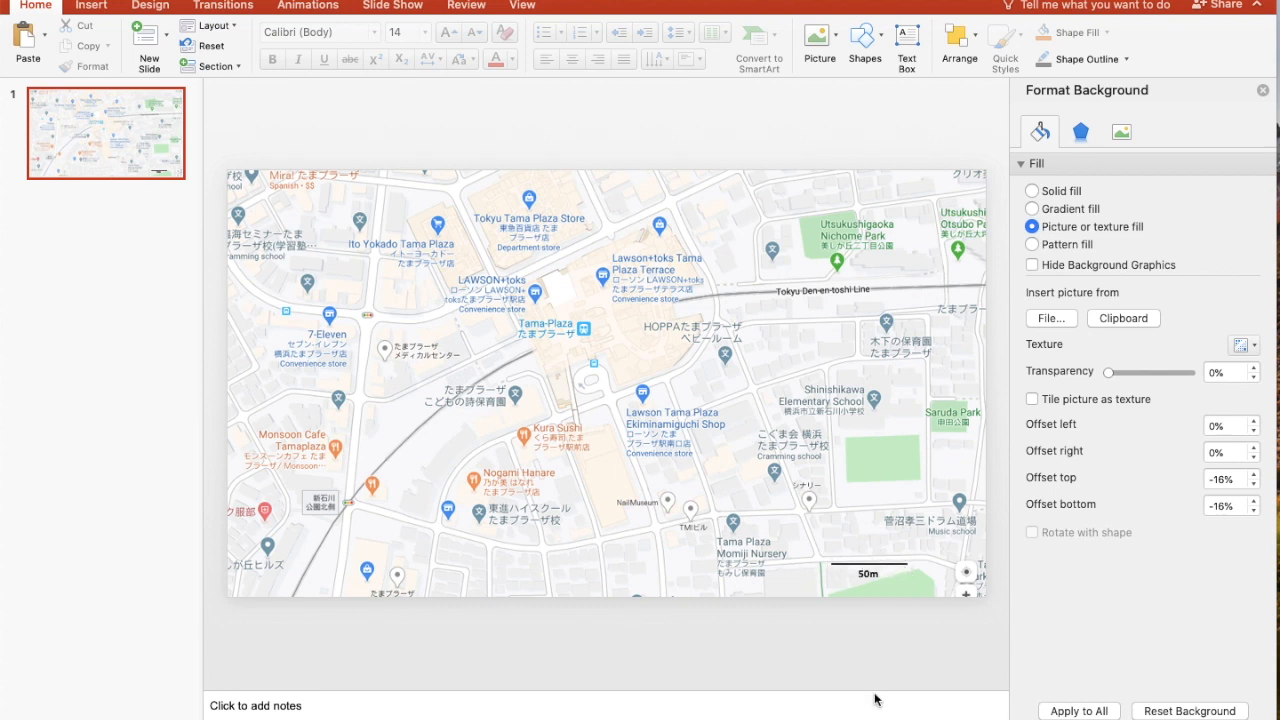
Draw a vertical arrow pointing up from just beside the right end of the 50m scale line
{"action": "left_click", "coordinate": [886, 38]}
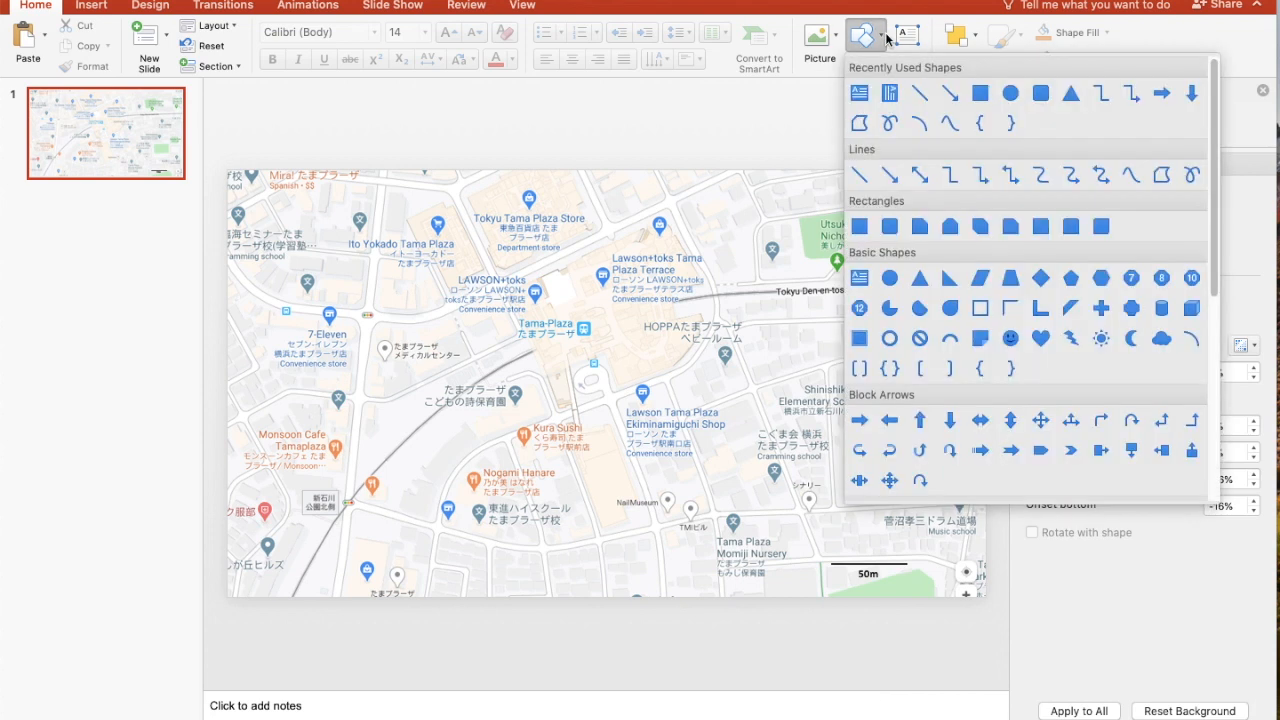
{"action": "left_click", "coordinate": [949, 94]}
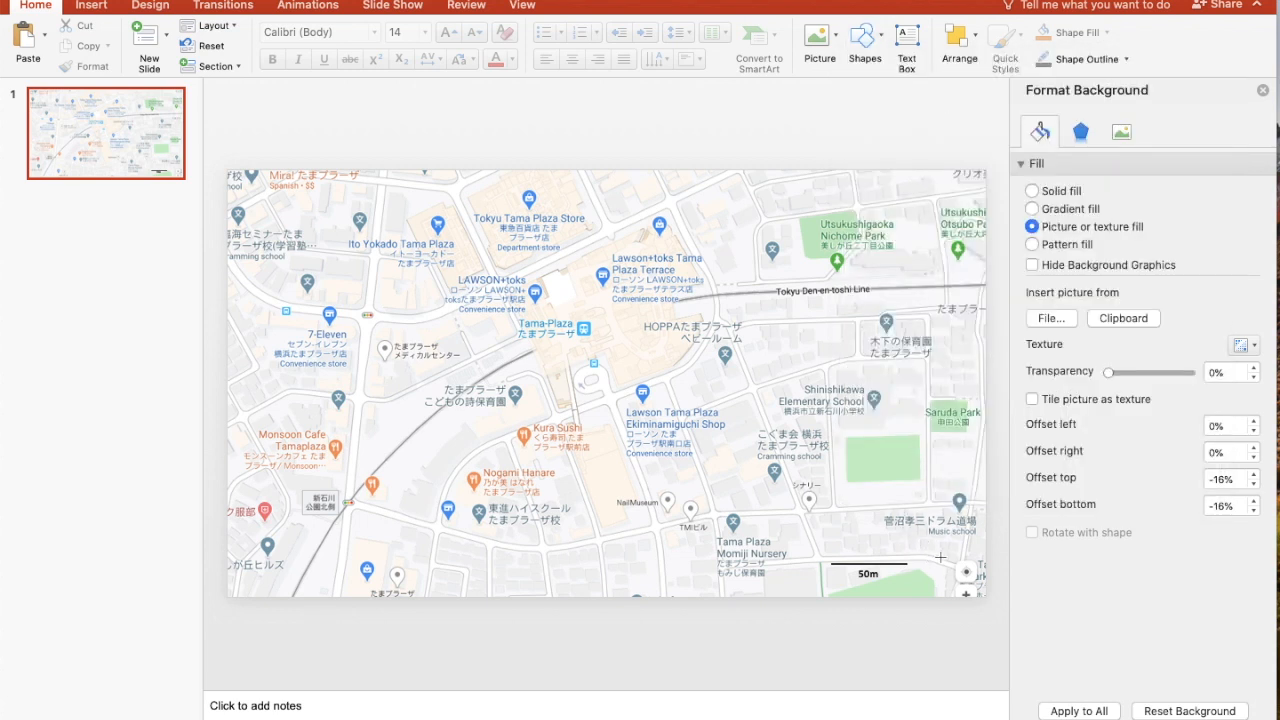
{"action": "left_click_drag", "start_coordinate": [936, 561], "coordinate": [936, 484]}
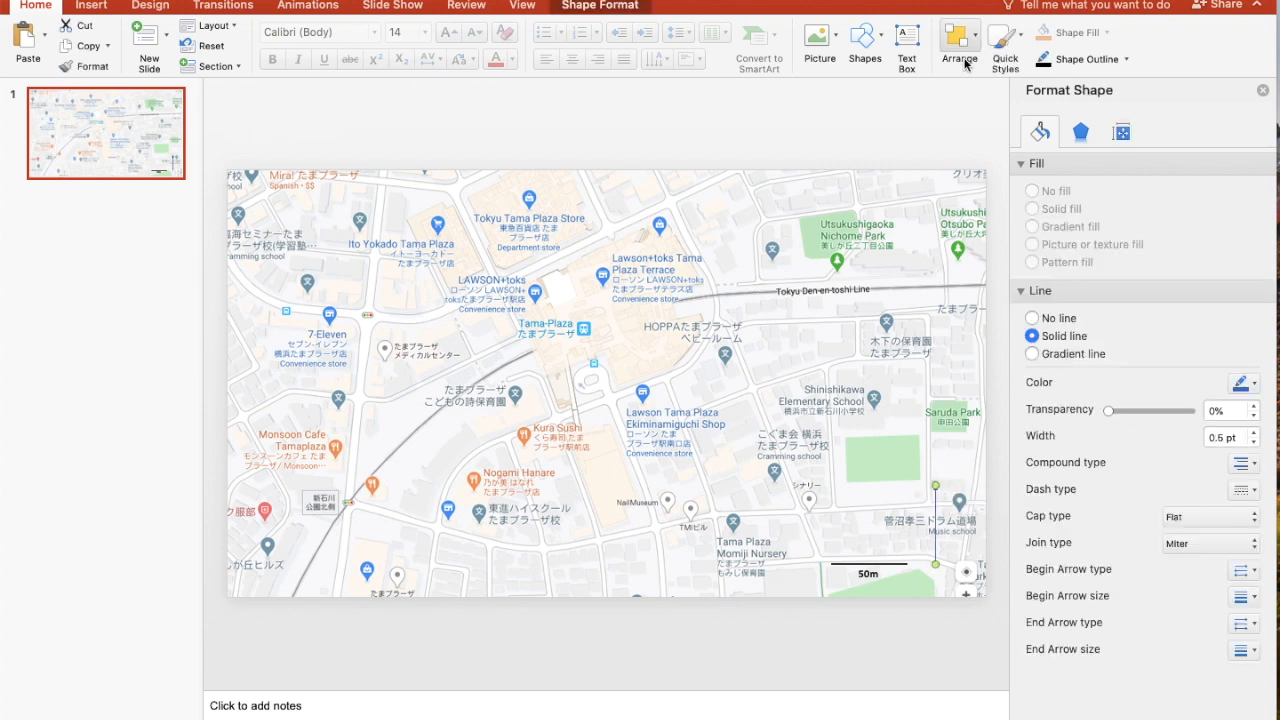
Format the arrow black with a 3 pt weight, and shorten and move it to the map's right edge below Saruda Park
{"action": "left_click", "coordinate": [1125, 60]}
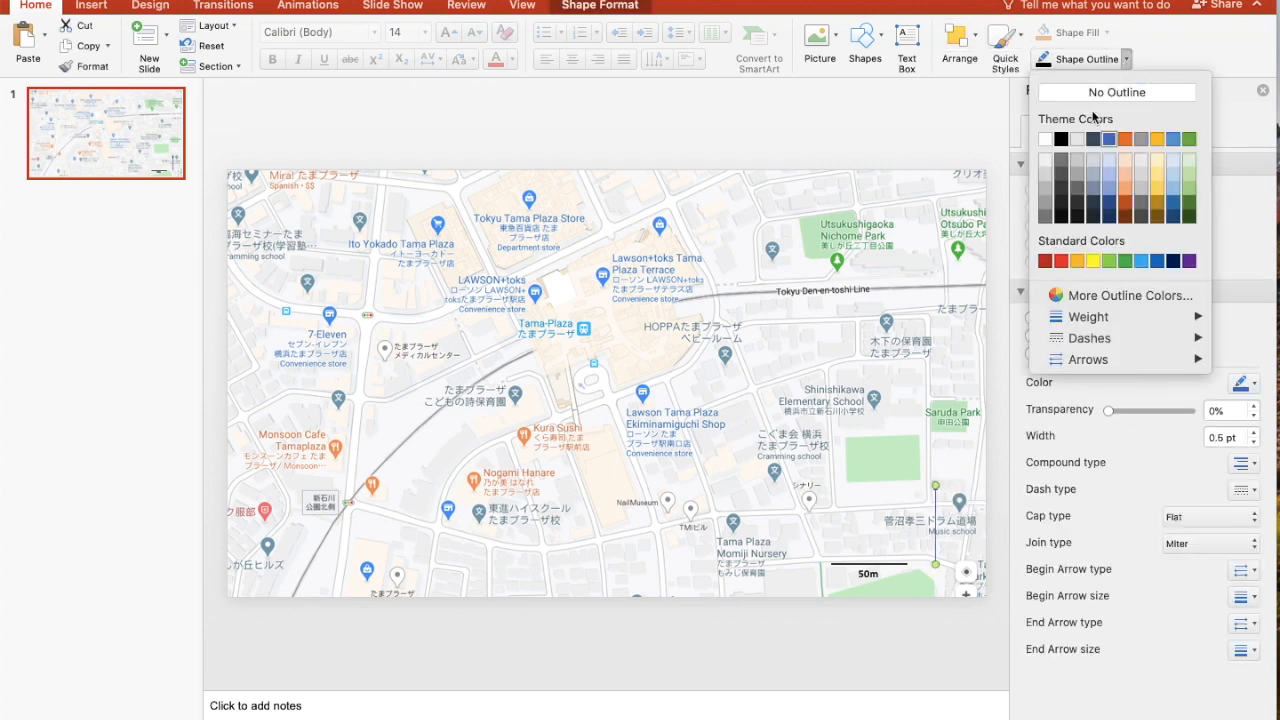
{"action": "left_click", "coordinate": [1061, 139]}
{"action": "left_click", "coordinate": [1126, 60]}
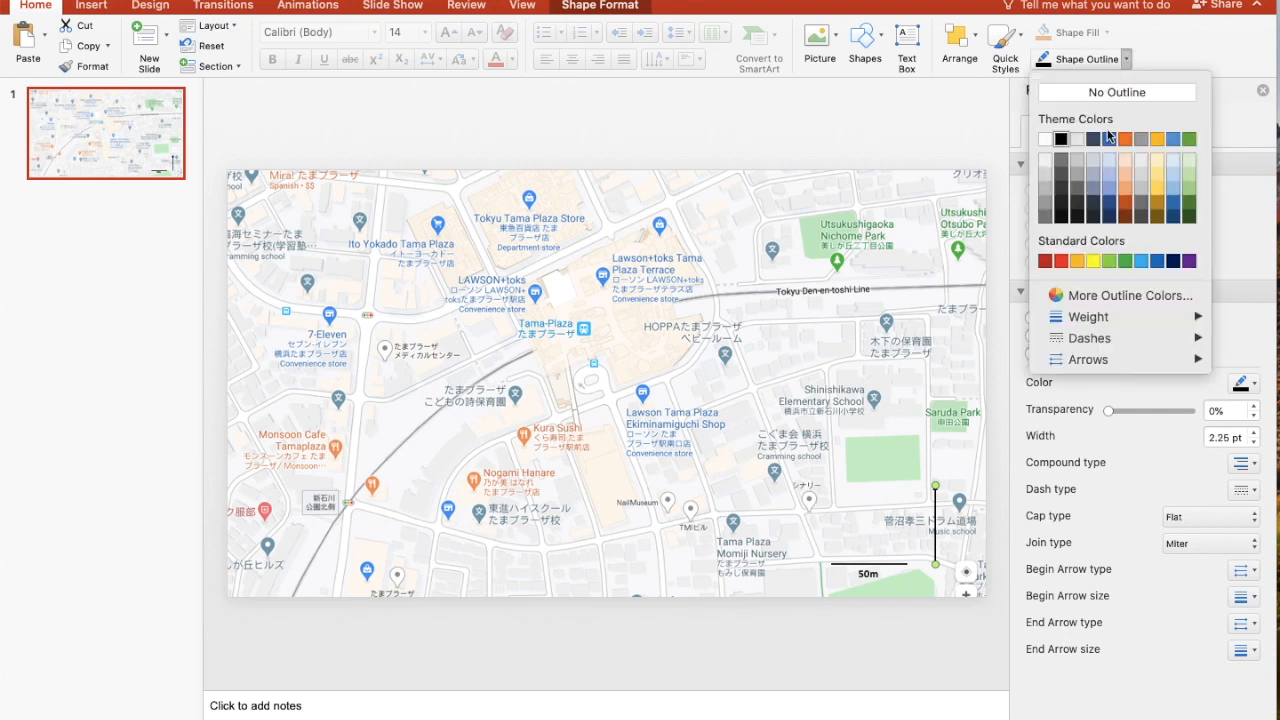
{"action": "mouse_move", "coordinate": [1087, 326]}
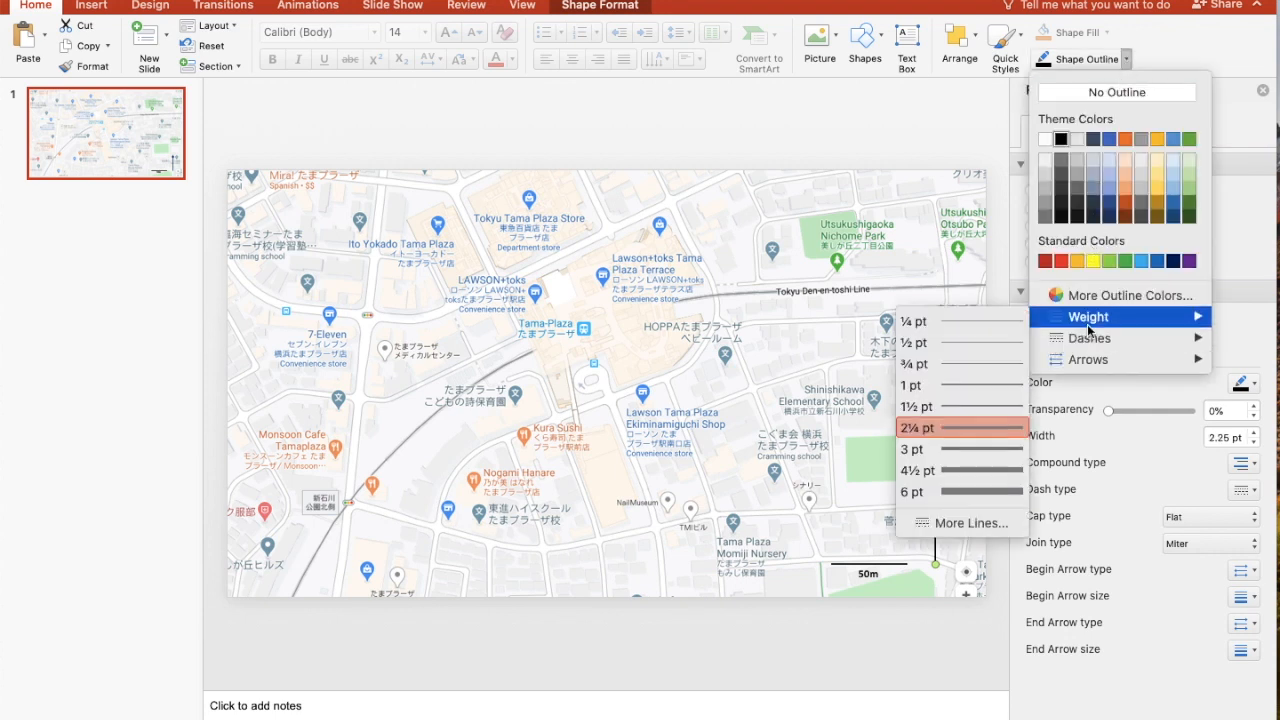
{"action": "left_click", "coordinate": [978, 451]}
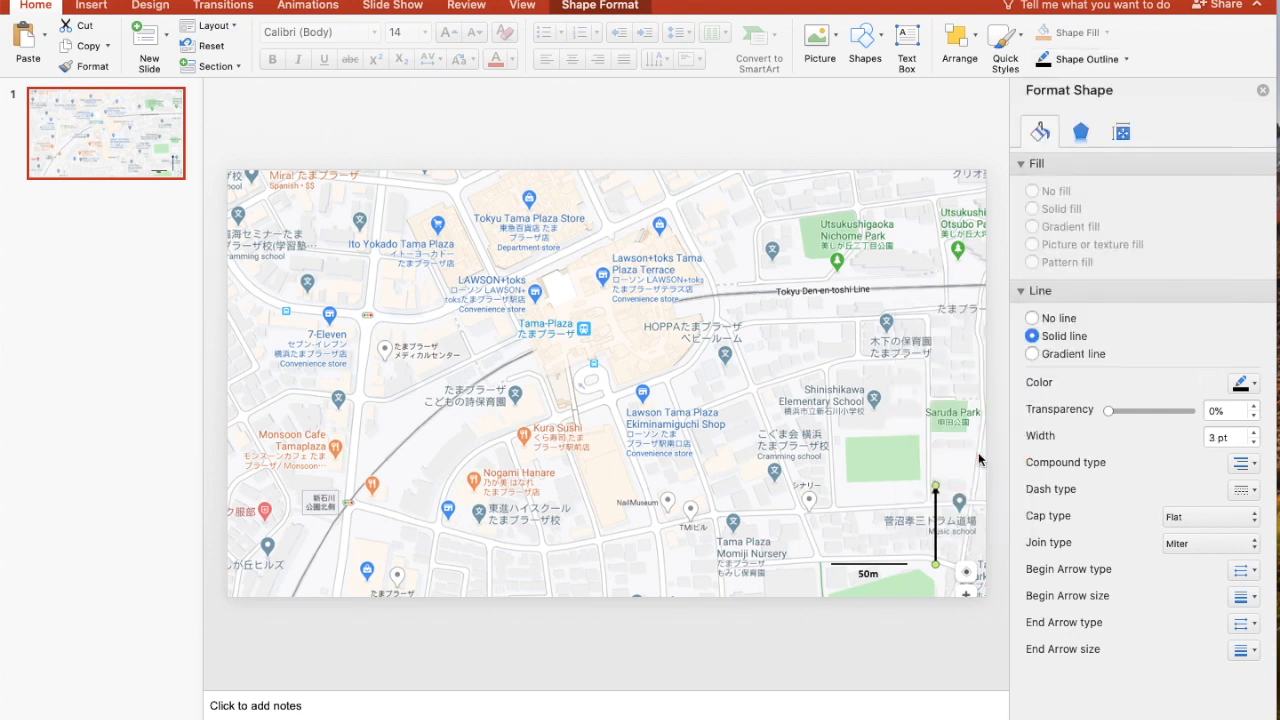
{"action": "left_click_drag", "start_coordinate": [935, 564], "coordinate": [975, 456]}
Add a text box with a bold "N" and place it directly beneath the north arrow
{"action": "left_click", "coordinate": [903, 40]}
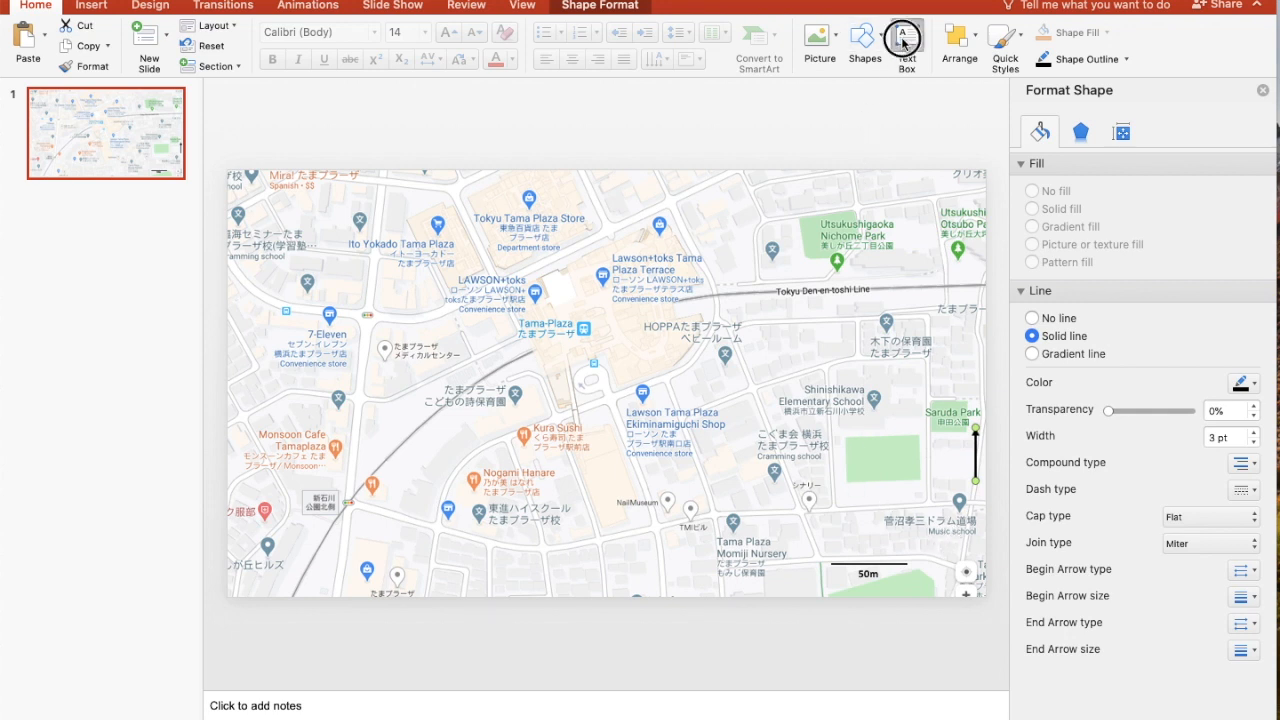
{"action": "left_click_drag", "start_coordinate": [862, 489], "coordinate": [882, 509]}
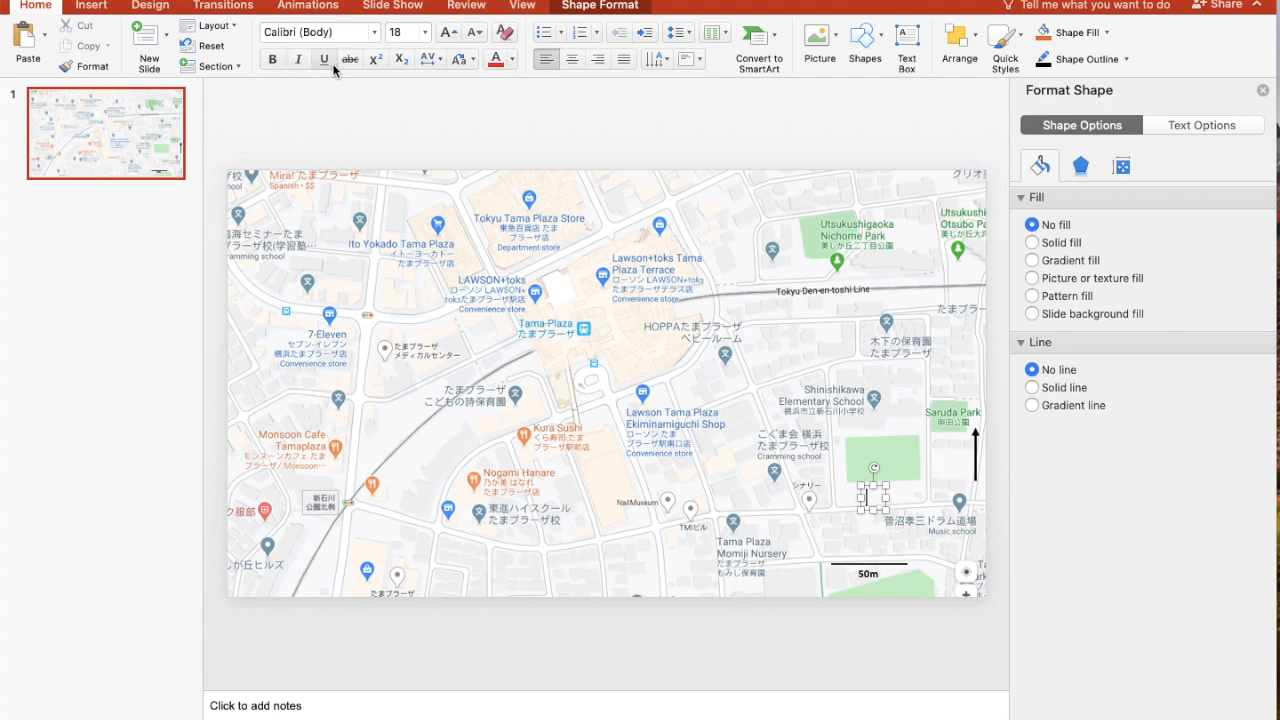
{"action": "left_click", "coordinate": [272, 59]}
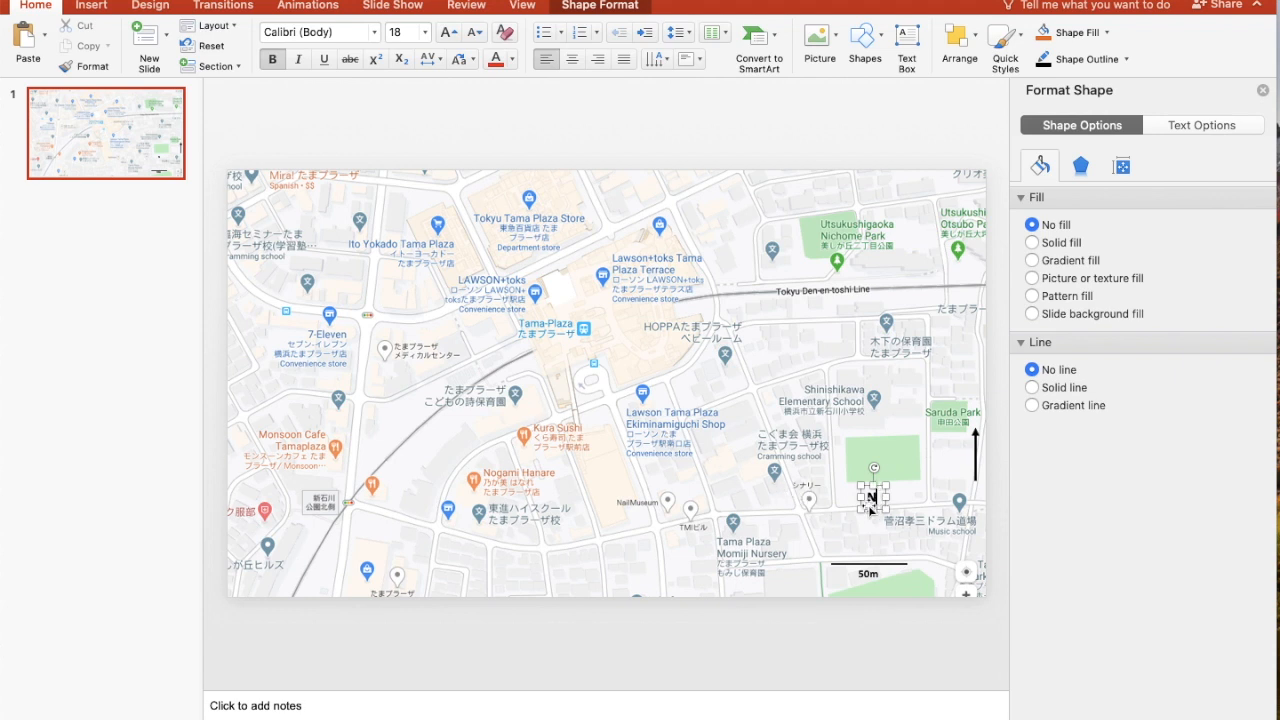
{"action": "left_click_drag", "start_coordinate": [873, 497], "coordinate": [972, 504]}
{"action": "left_click", "coordinate": [750, 541]}
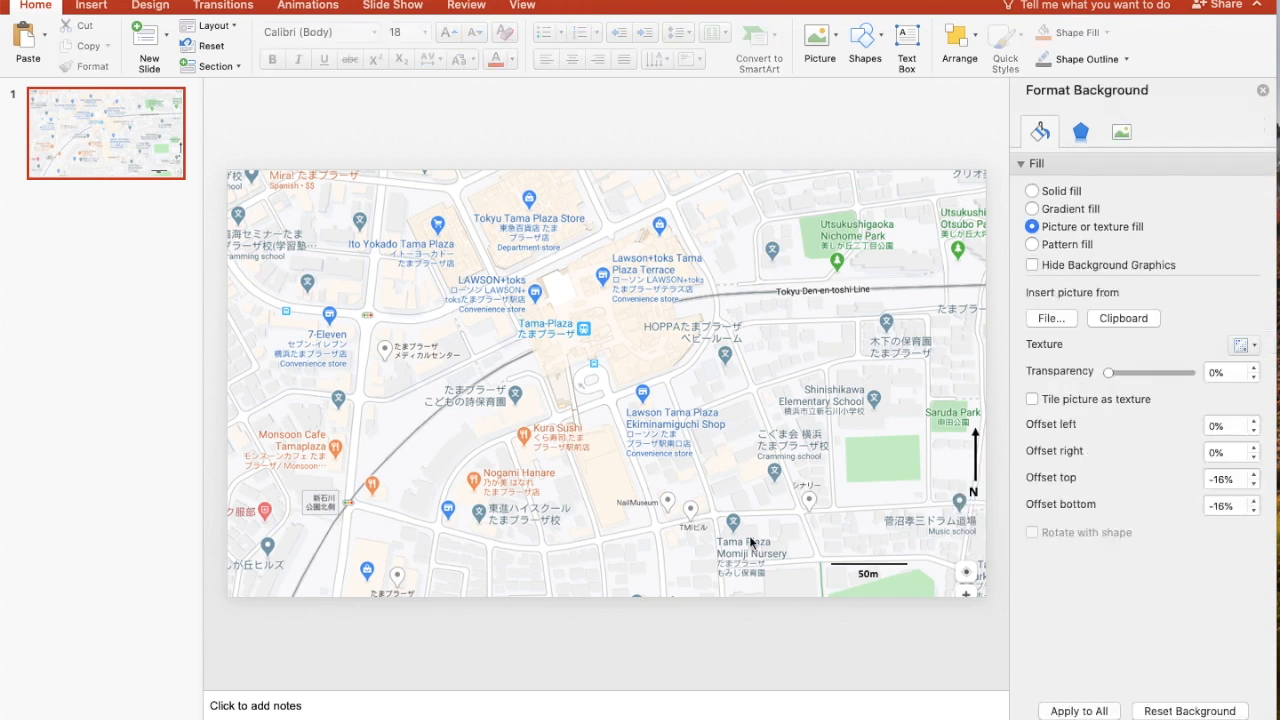
Add a title text box near the map's upper edge reading "Tama Plaza" at font size 28
{"action": "left_click", "coordinate": [904, 37]}
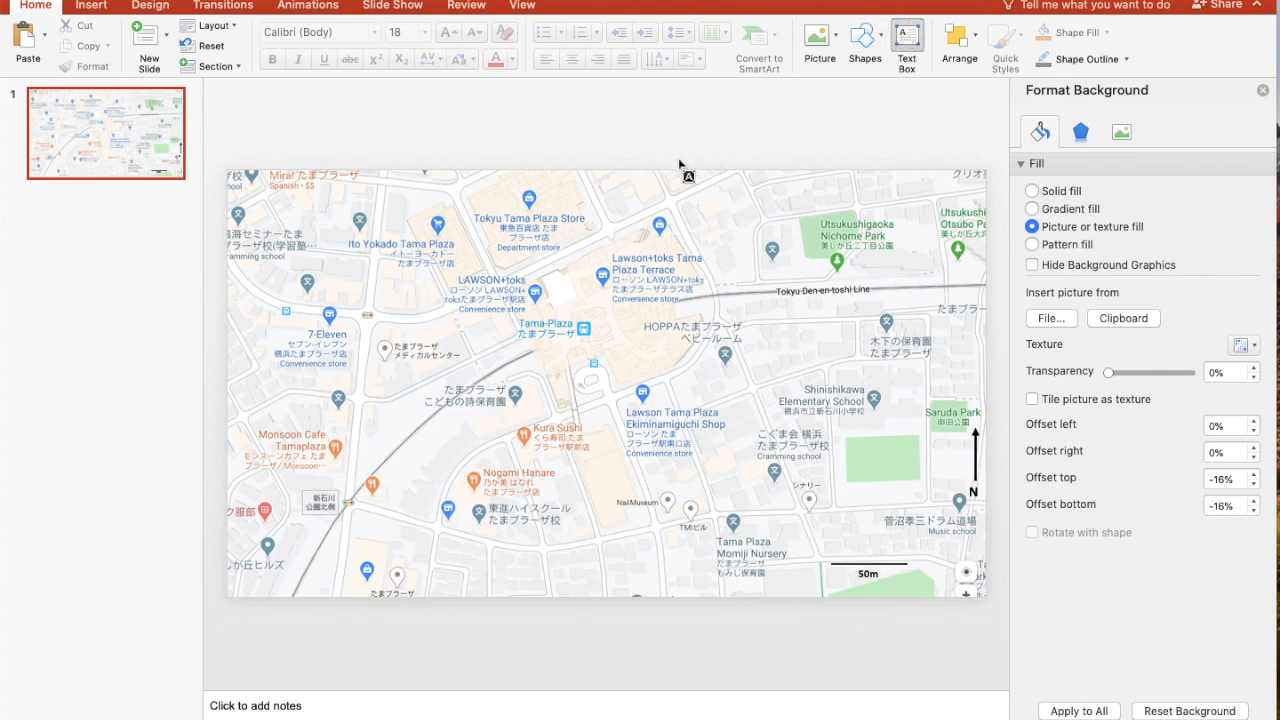
{"action": "left_click_drag", "start_coordinate": [672, 178], "coordinate": [864, 205]}
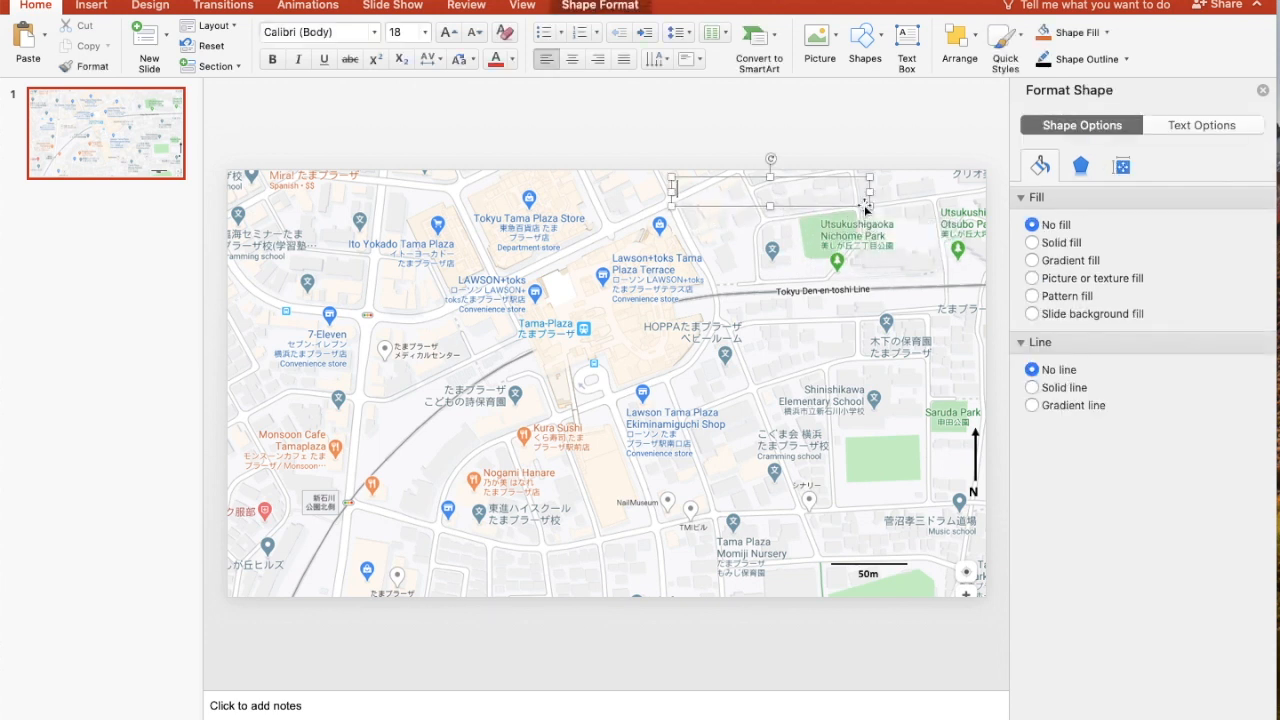
{"action": "type", "text": "Ta"}
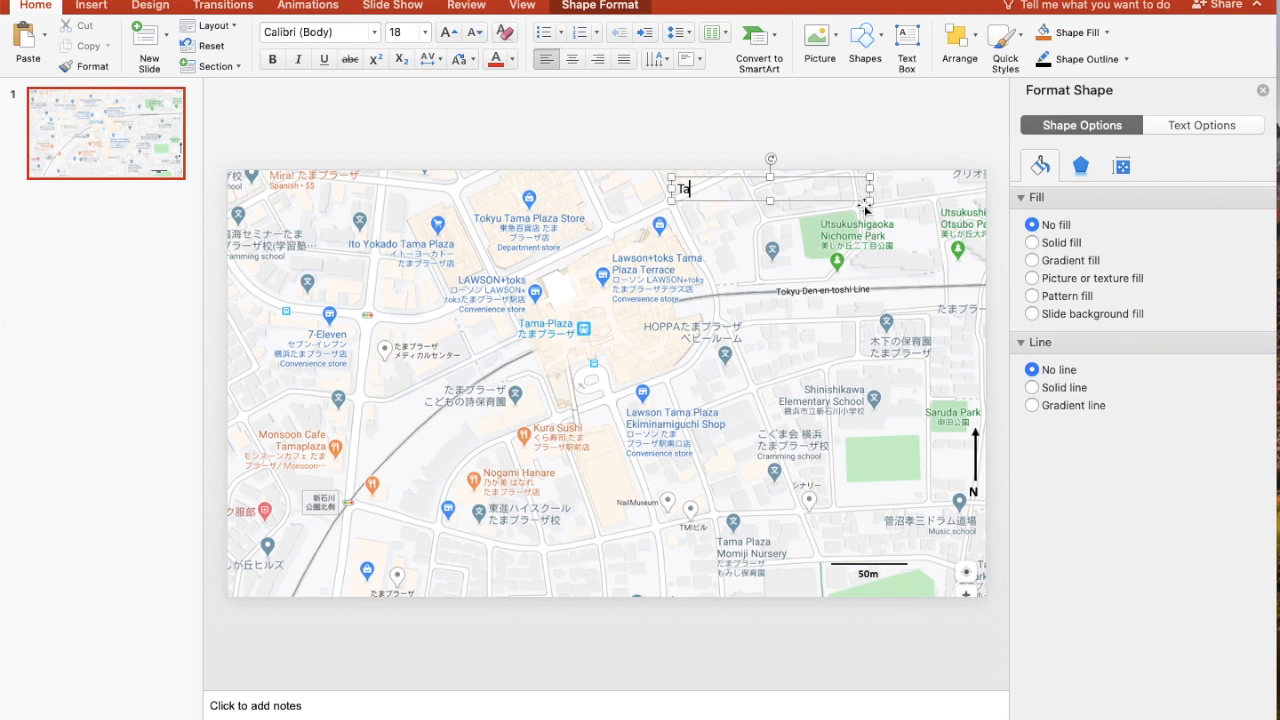
{"action": "type", "text": "ma Plaza"}
{"action": "left_click", "coordinate": [866, 207]}
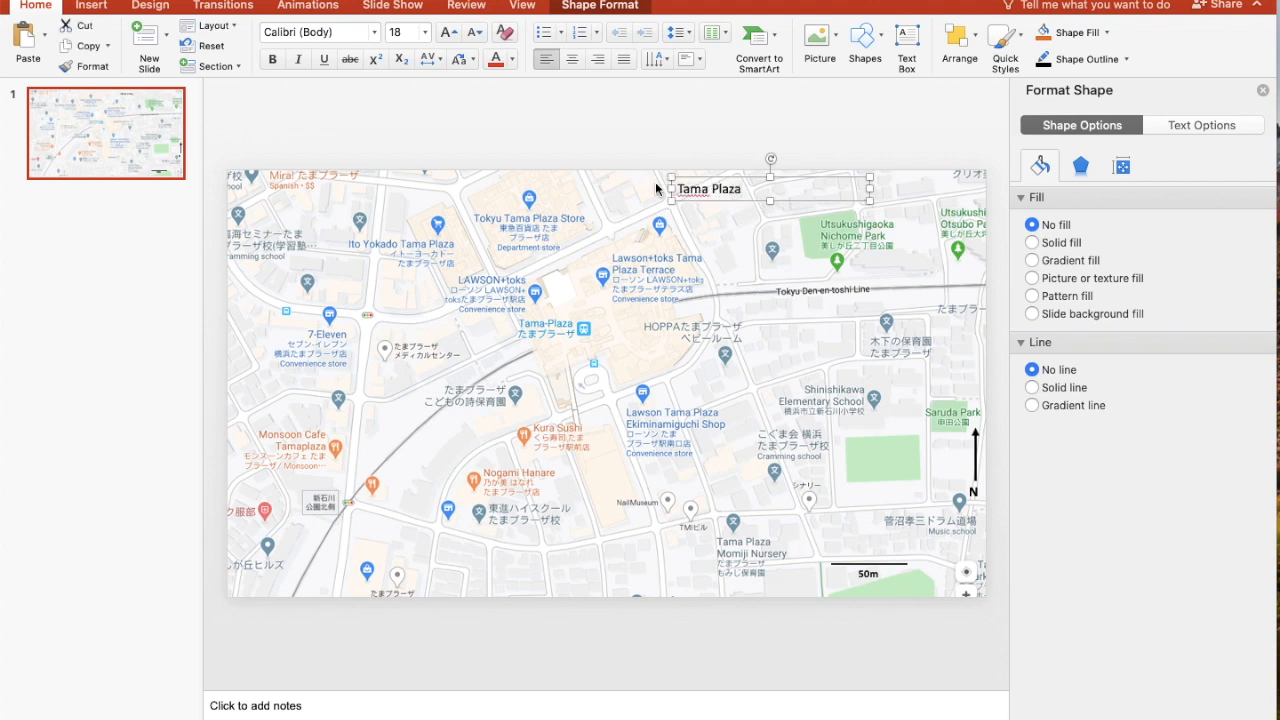
{"action": "left_click", "coordinate": [425, 34]}
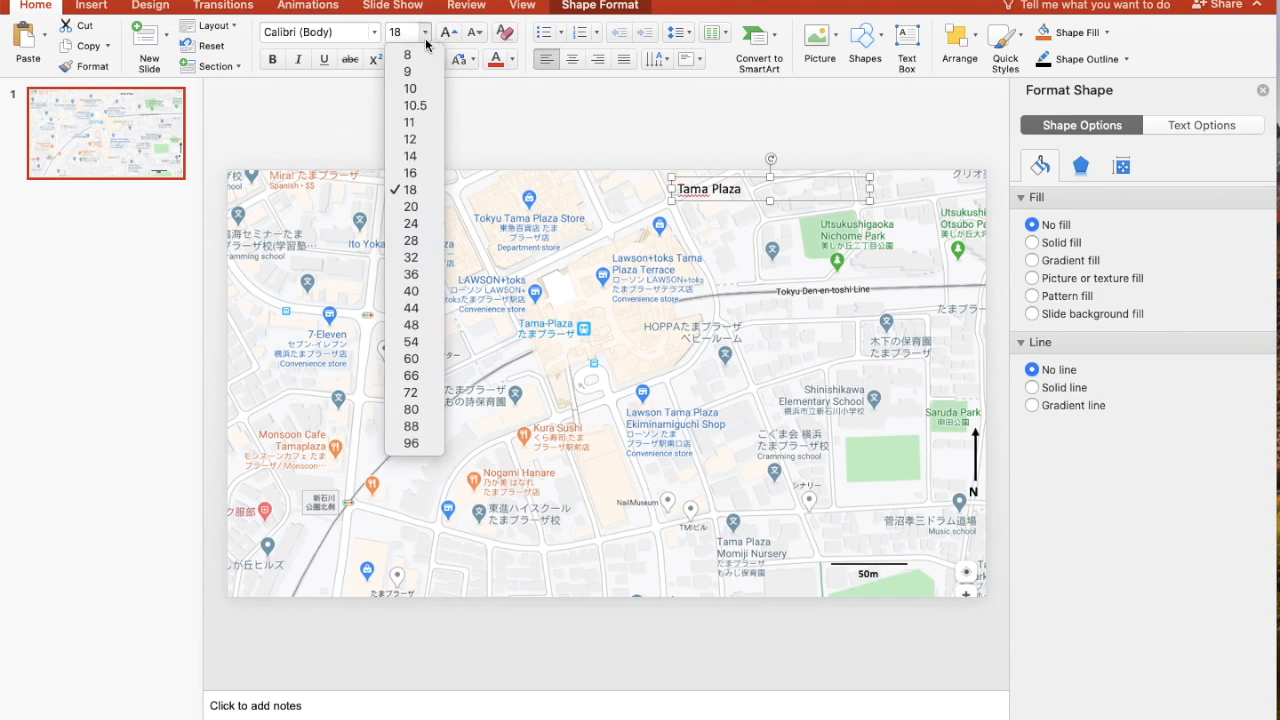
{"action": "left_click", "coordinate": [418, 242]}
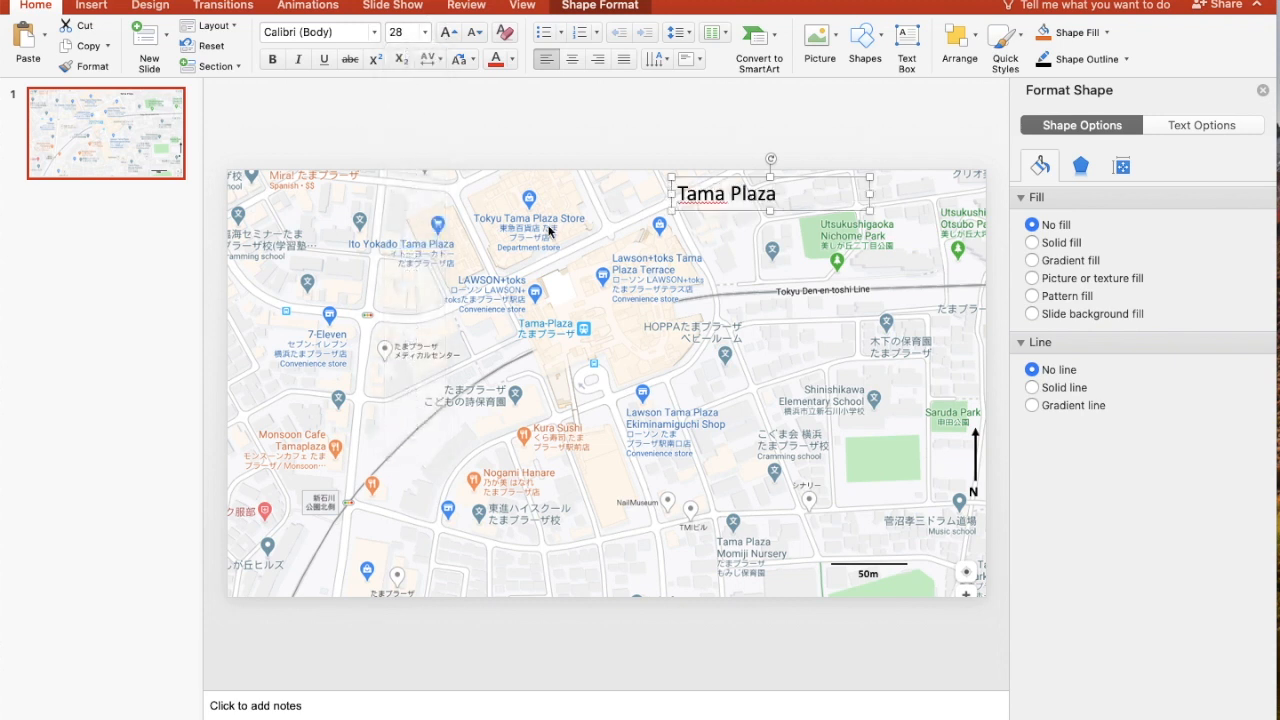
Narrow the Tama Plaza title box to fit its text and give it a light blue fill
{"action": "left_click_drag", "start_coordinate": [872, 195], "coordinate": [786, 194]}
{"action": "left_click", "coordinate": [372, 40]}
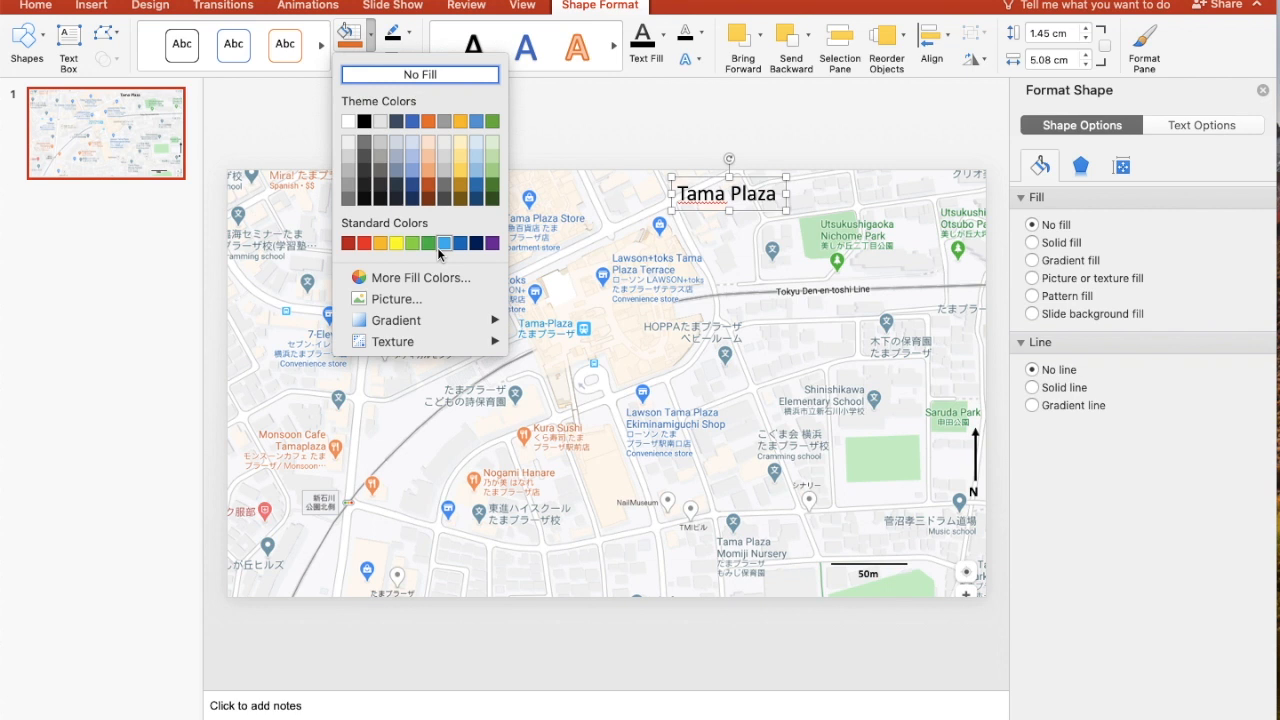
{"action": "left_click", "coordinate": [477, 160]}
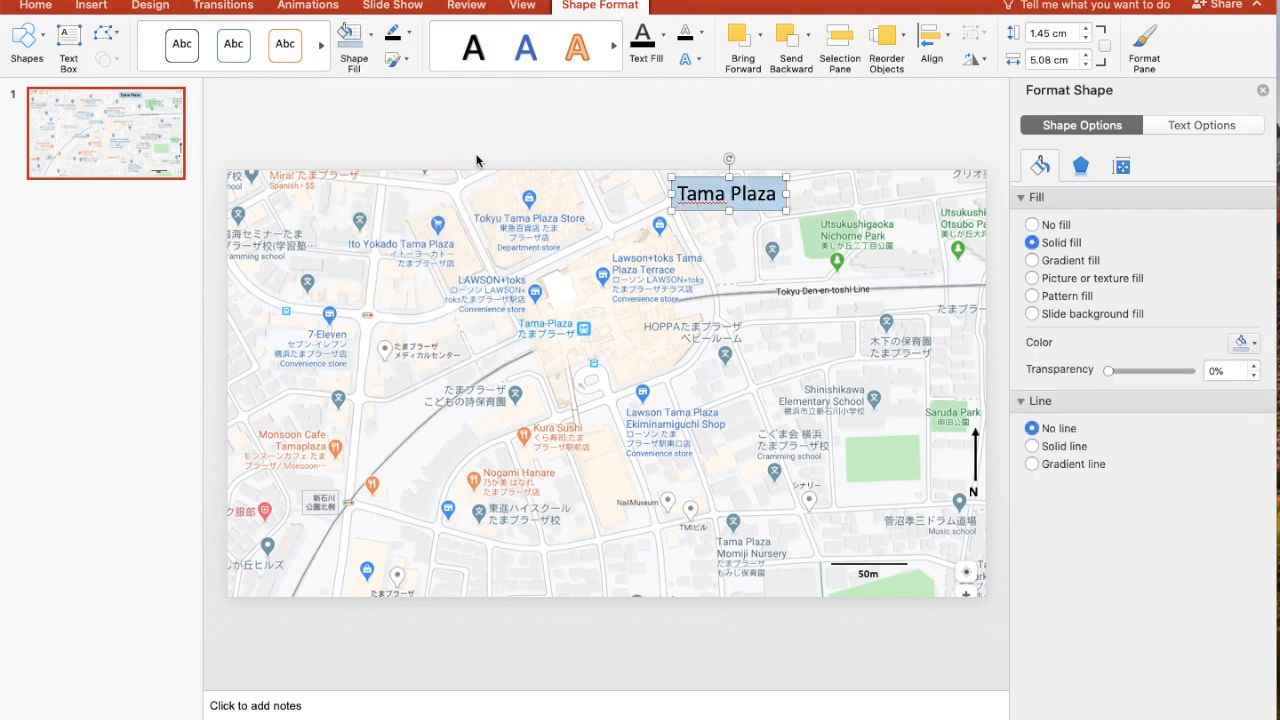
Move the Tama Plaza title box left to the middle of the map's upper edge
{"action": "left_click", "coordinate": [758, 181]}
{"action": "left_click_drag", "start_coordinate": [758, 181], "coordinate": [655, 180]}
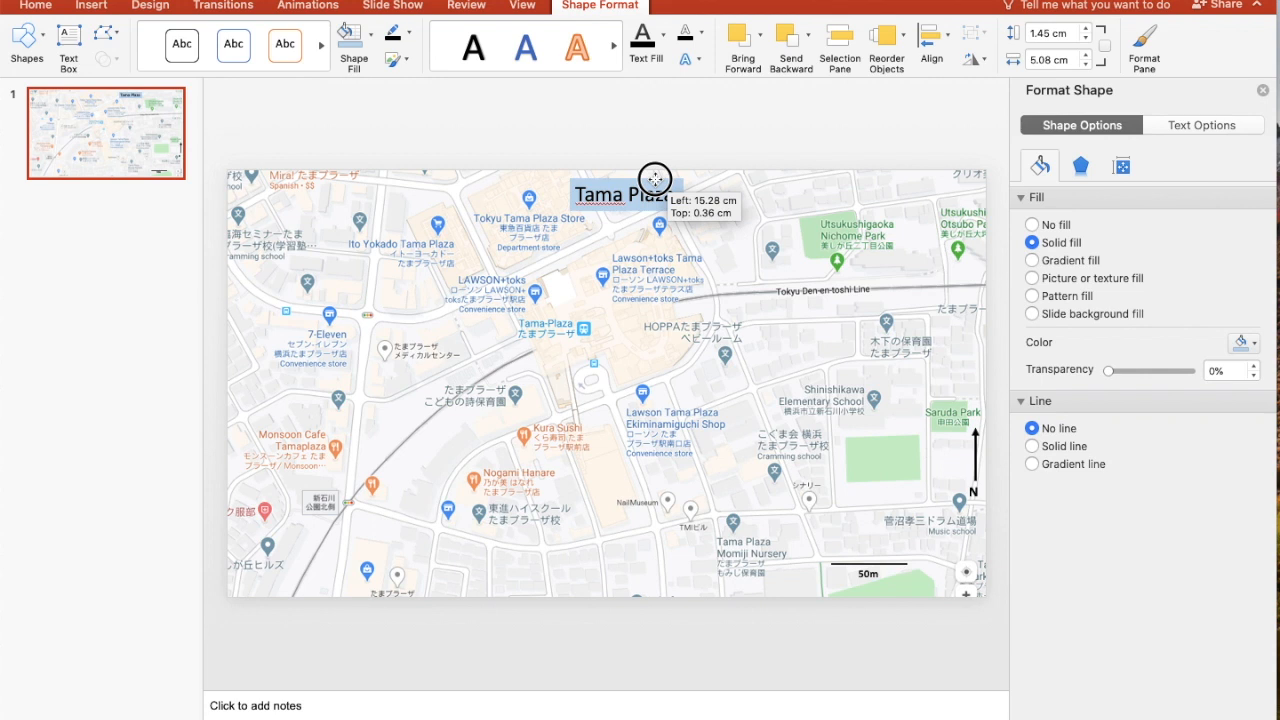
{"action": "mouse_move", "coordinate": [655, 180]}
{"action": "left_mouse_down"}
{"action": "mouse_move", "coordinate": [640, 194]}
{"action": "mouse_move", "coordinate": [658, 179]}
{"action": "left_mouse_up"}
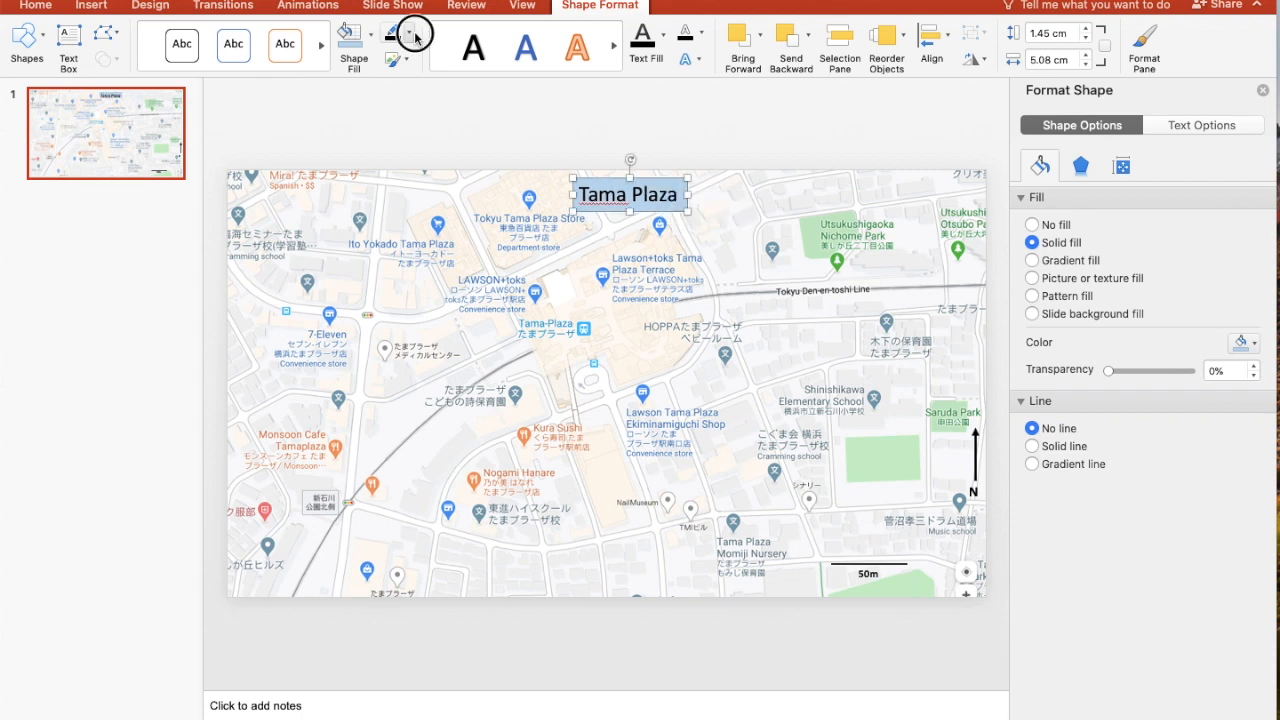
Try to give the Tama Plaza title box a black outline
{"action": "left_click", "coordinate": [408, 33]}
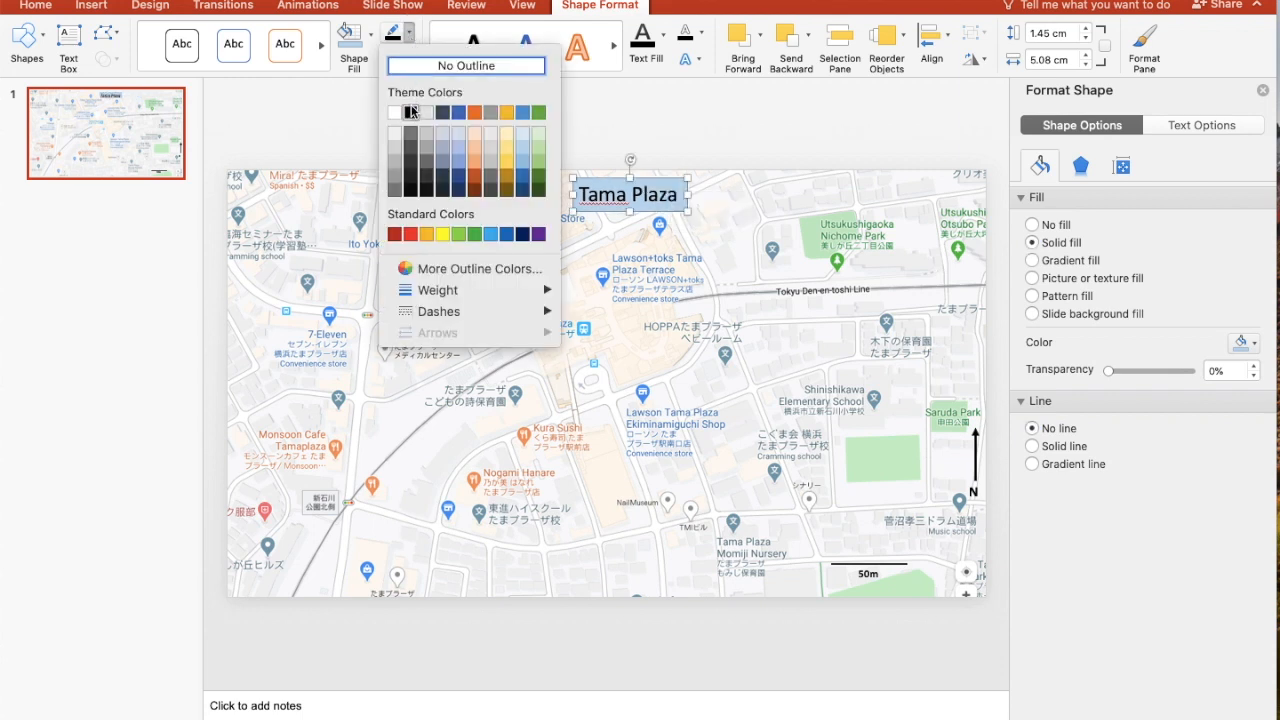
{"action": "left_click", "coordinate": [410, 112]}
{"action": "left_click", "coordinate": [614, 225]}
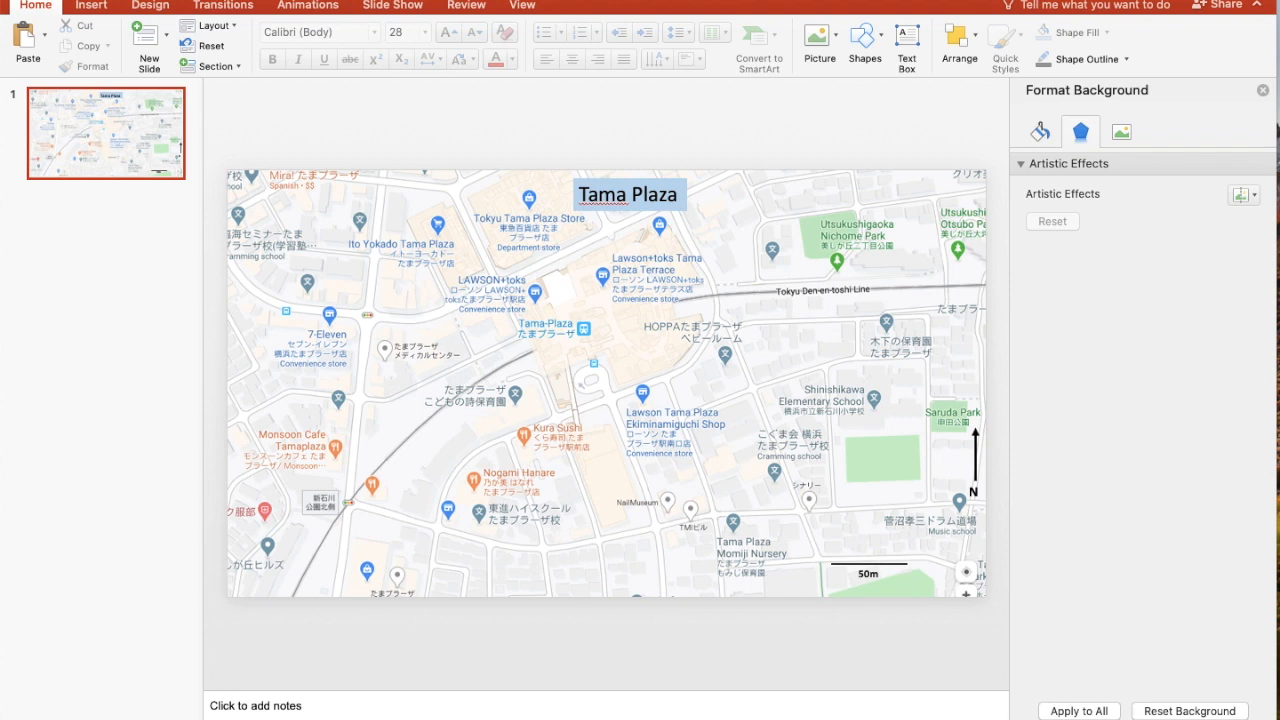
Insert the picture file 200 Tama.png from the Desktop onto the map slide
{"action": "left_click", "coordinate": [268, 1]}
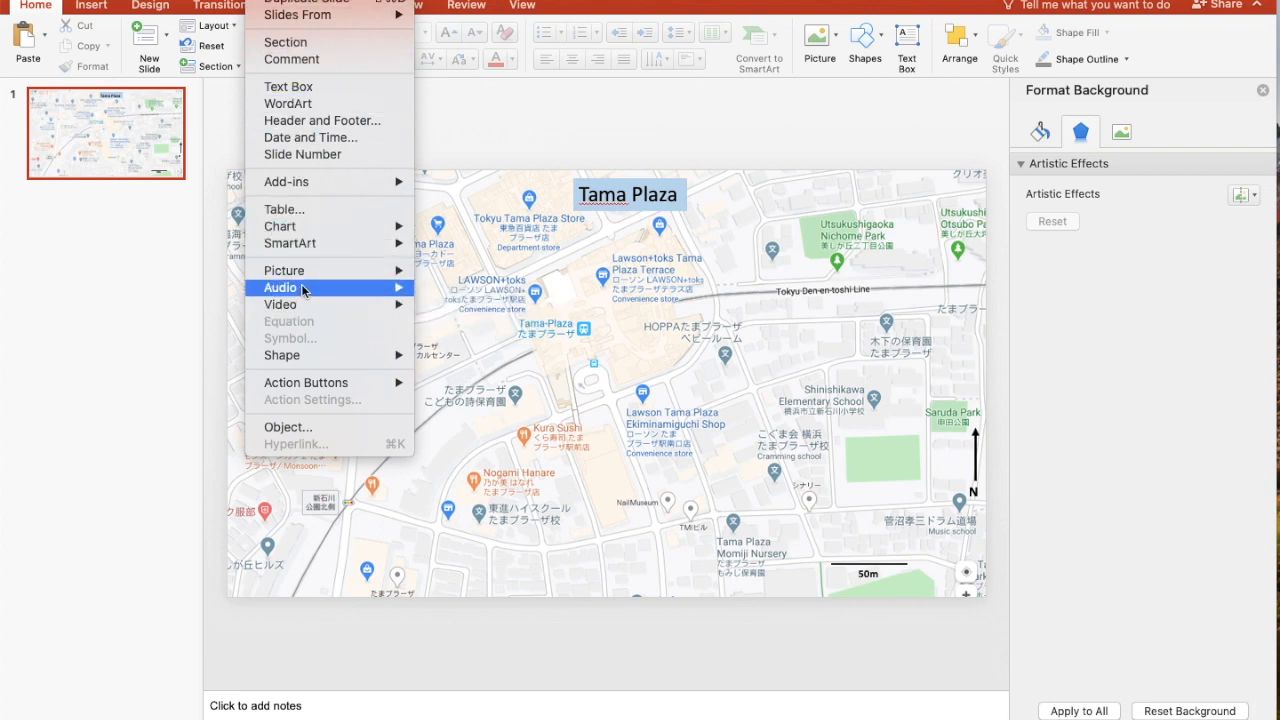
{"action": "mouse_move", "coordinate": [309, 271]}
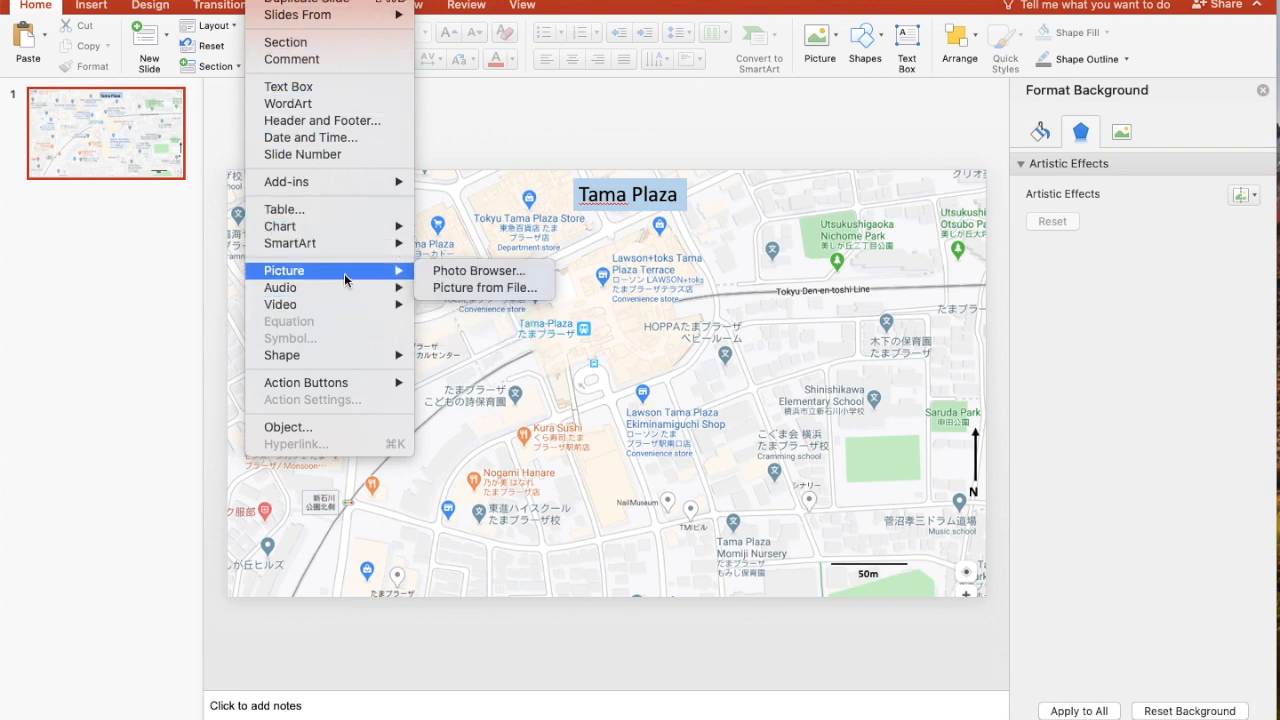
{"action": "left_click", "coordinate": [446, 289]}
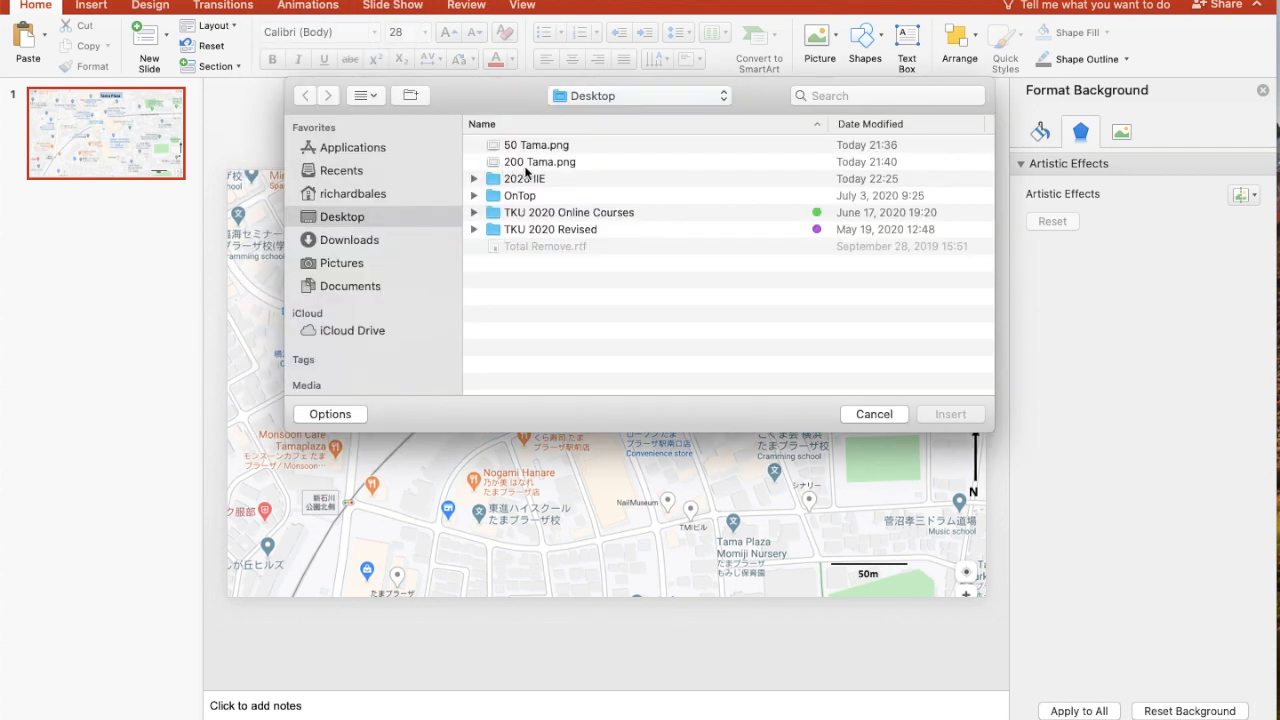
{"action": "left_click", "coordinate": [522, 165]}
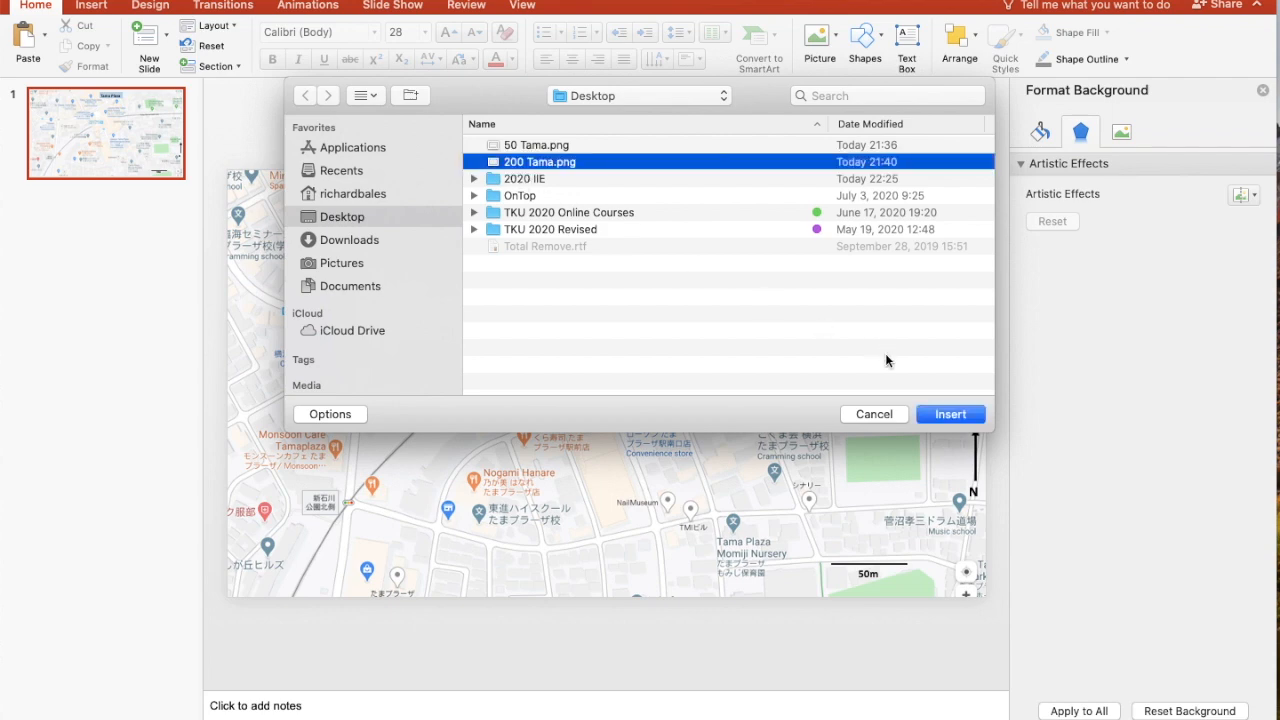
{"action": "left_click", "coordinate": [937, 413]}
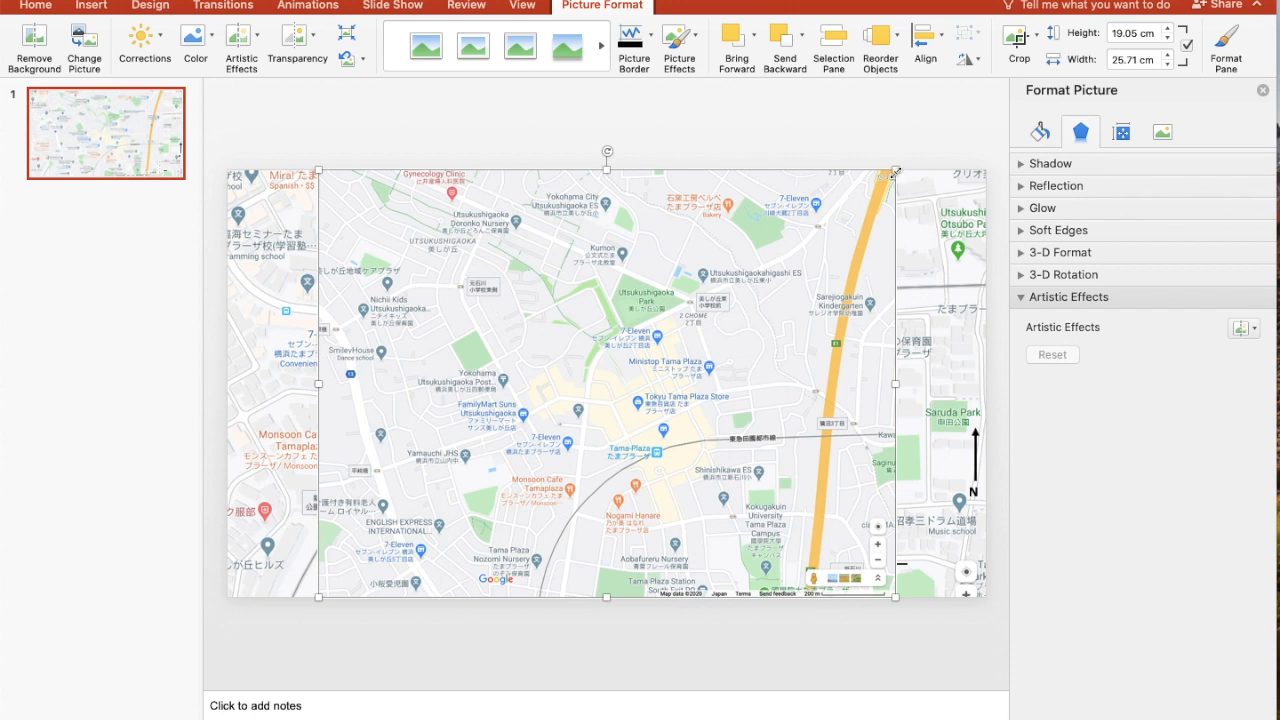
Shrink the inserted map picture to about 4.3 × 5.8 cm and place it along the main map's bottom edge, left of centre
{"action": "left_click_drag", "start_coordinate": [895, 172], "coordinate": [450, 495]}
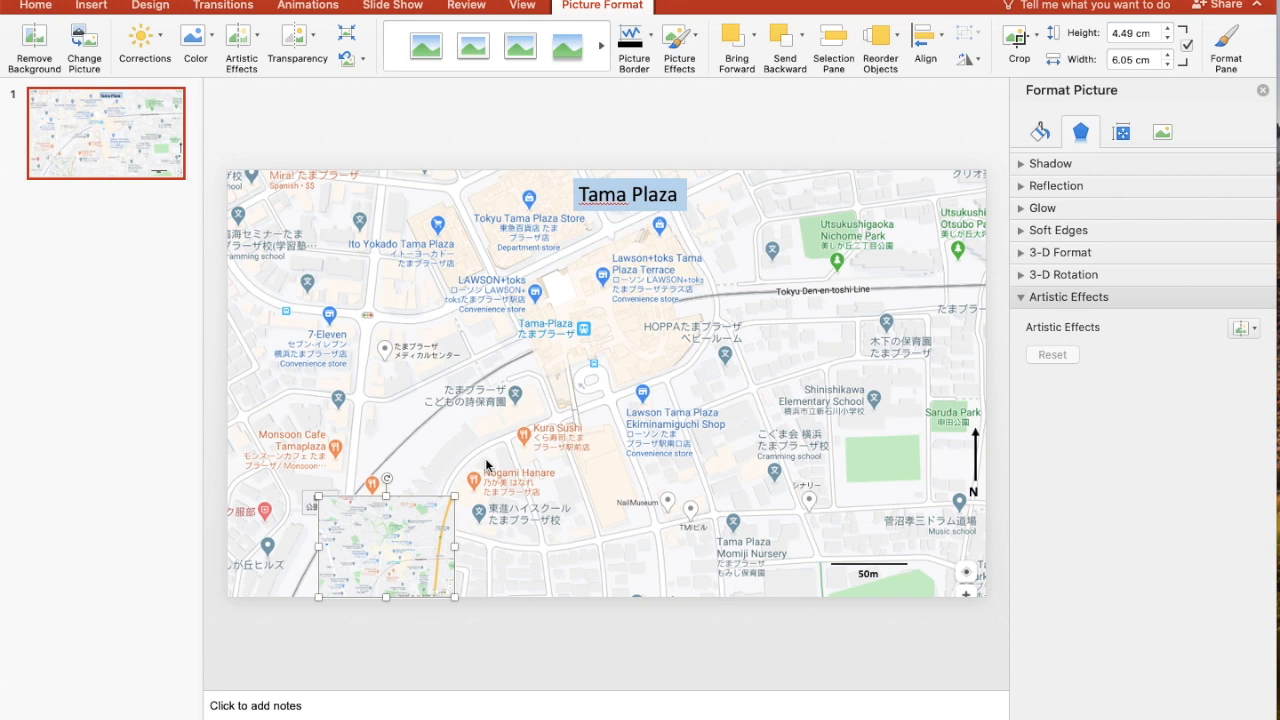
{"action": "left_click_drag", "start_coordinate": [400, 530], "coordinate": [310, 214]}
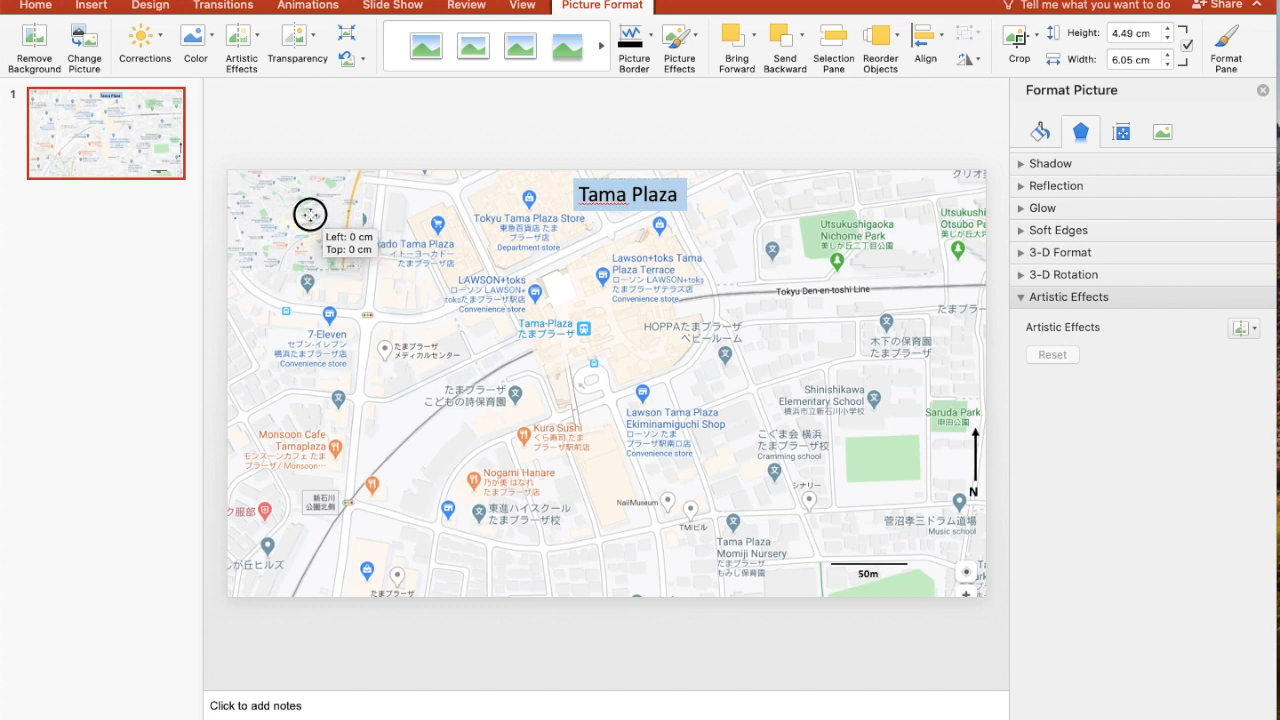
{"action": "left_click_drag", "start_coordinate": [310, 214], "coordinate": [509, 539]}
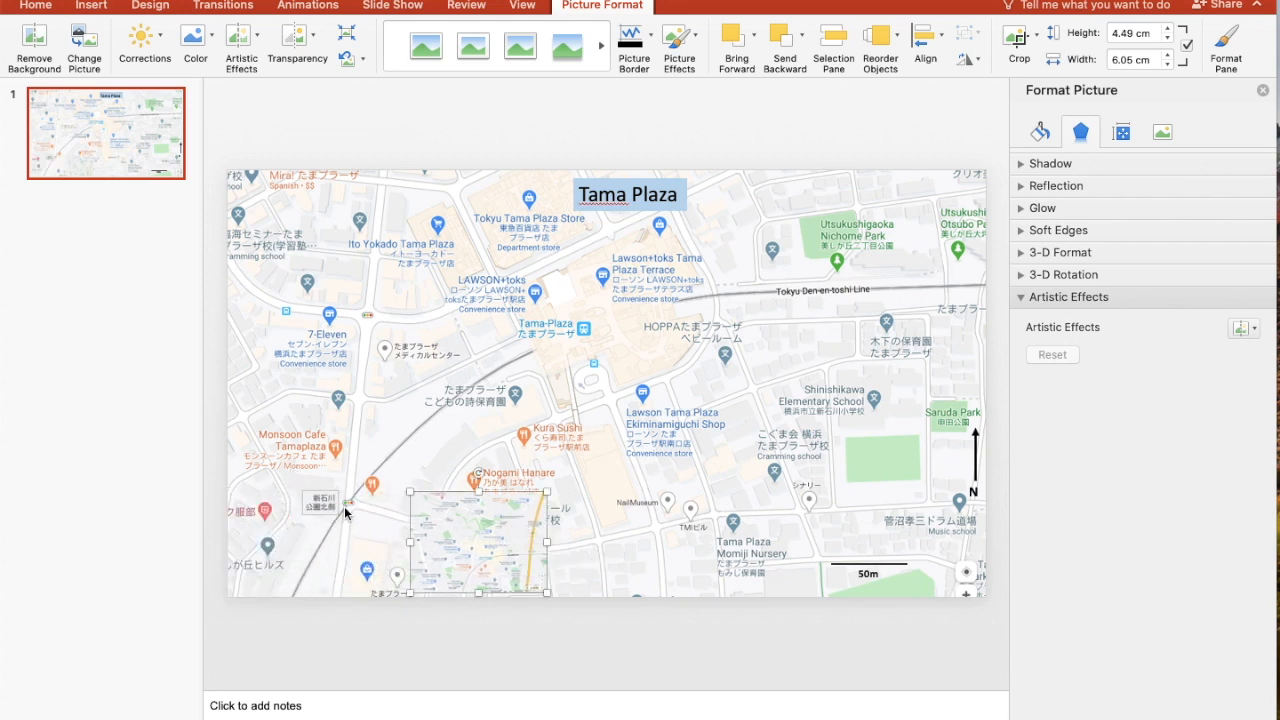
{"action": "left_click_drag", "start_coordinate": [471, 541], "coordinate": [399, 537]}
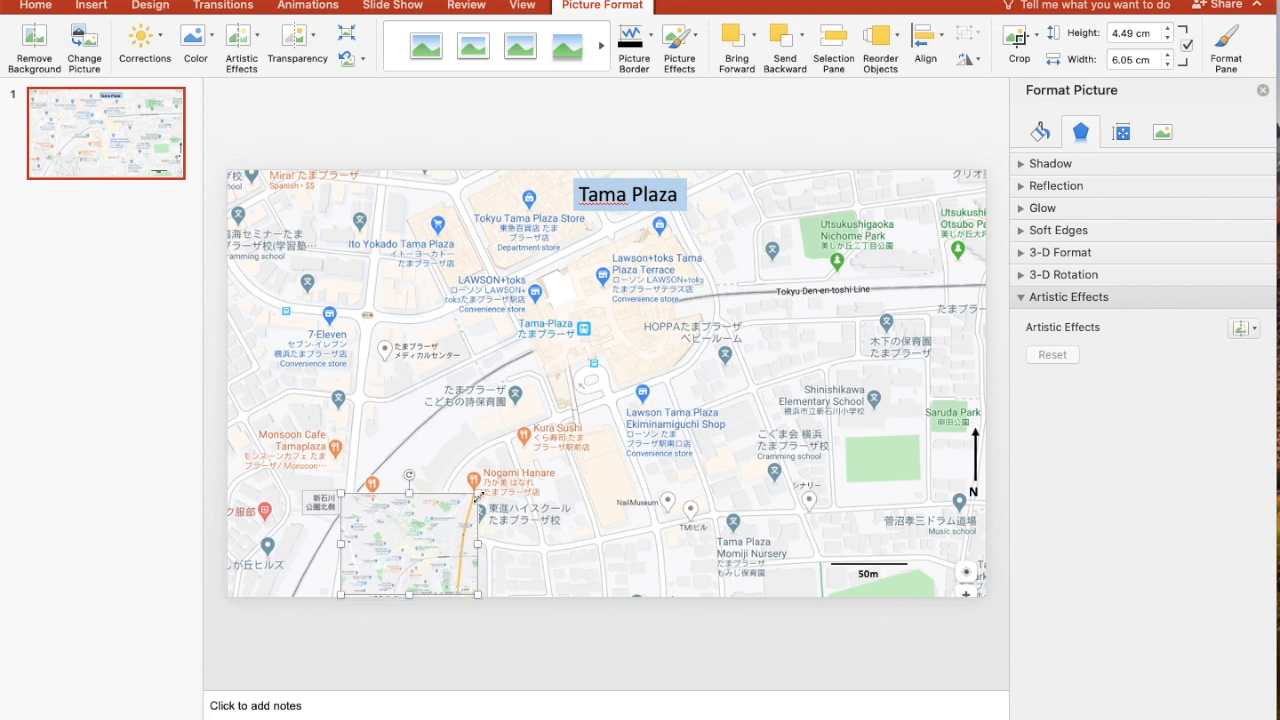
{"action": "left_click_drag", "start_coordinate": [478, 493], "coordinate": [435, 534]}
{"action": "left_click", "coordinate": [428, 628]}
{"action": "left_click", "coordinate": [413, 574]}
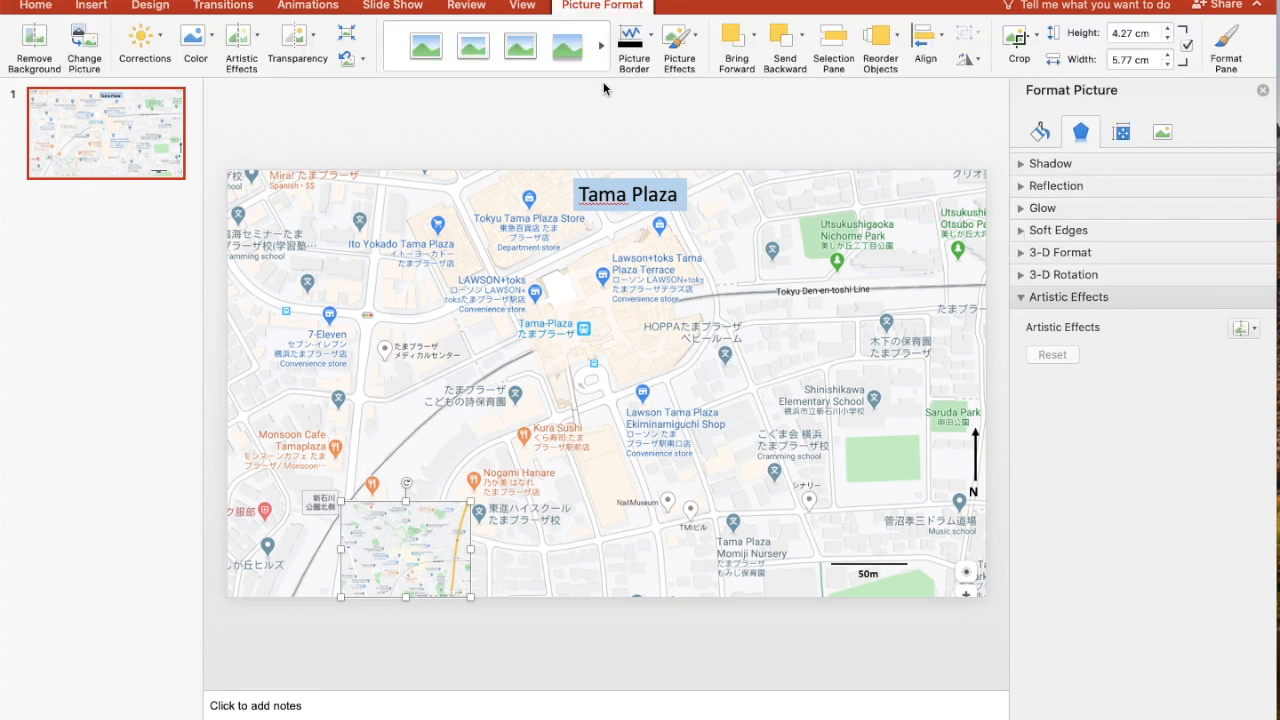
Give the inset map picture a black border with a 3 pt weight
{"action": "left_click", "coordinate": [651, 39]}
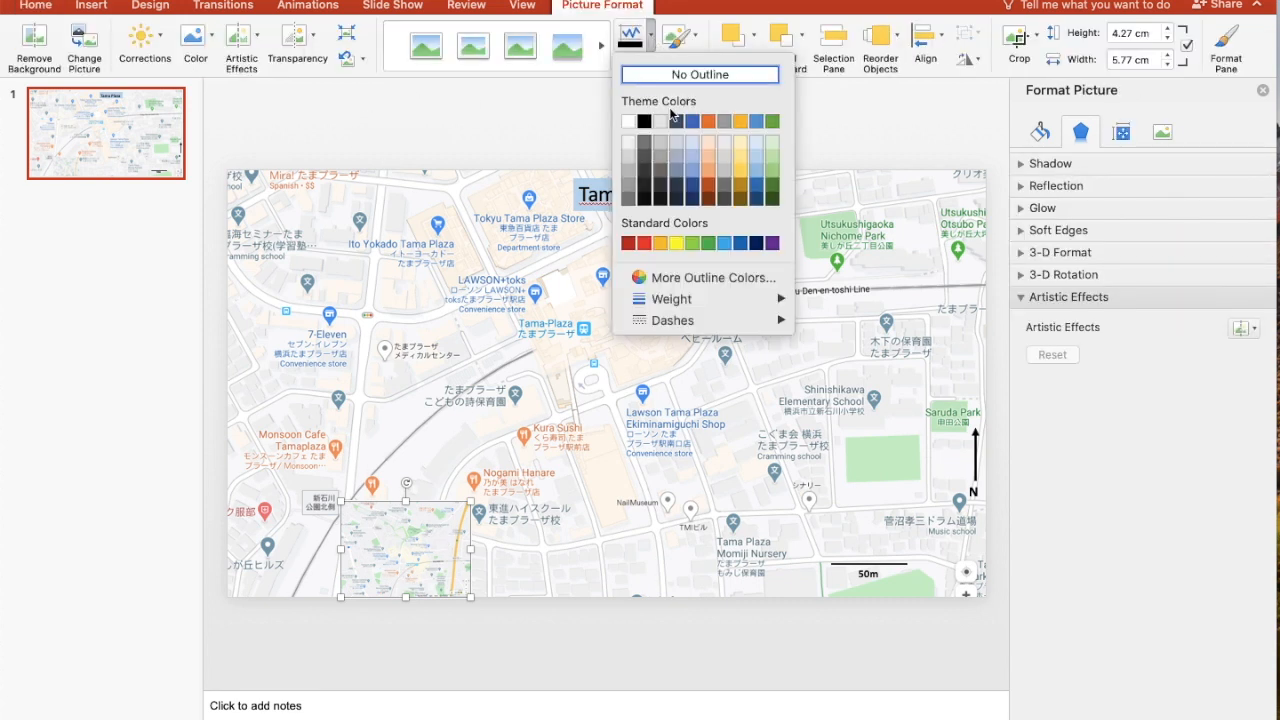
{"action": "left_click", "coordinate": [643, 120]}
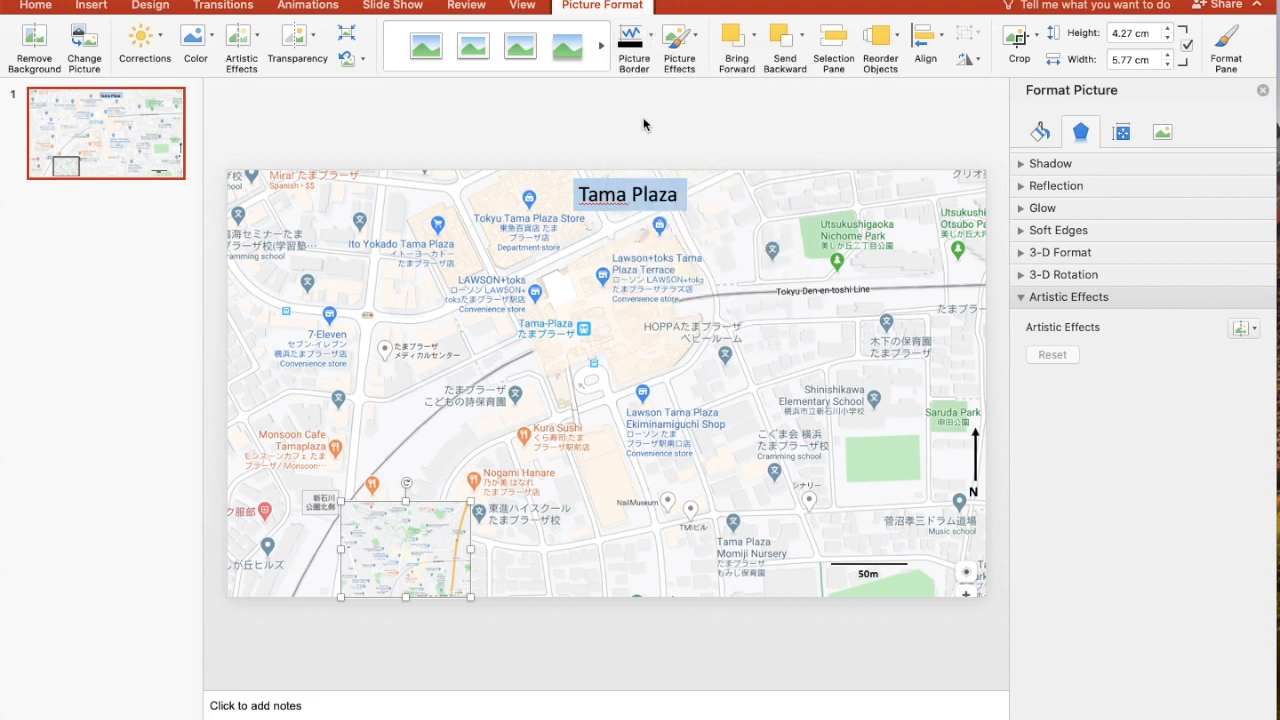
{"action": "left_click", "coordinate": [651, 40]}
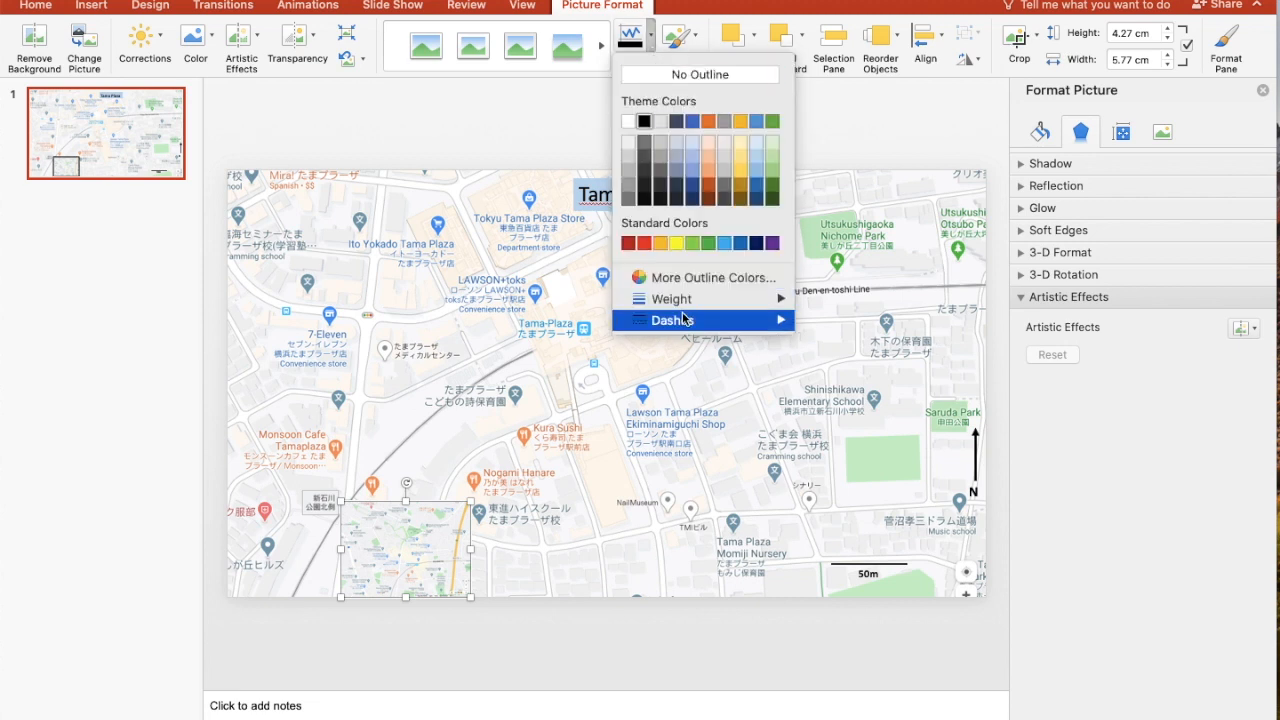
{"action": "mouse_move", "coordinate": [657, 298]}
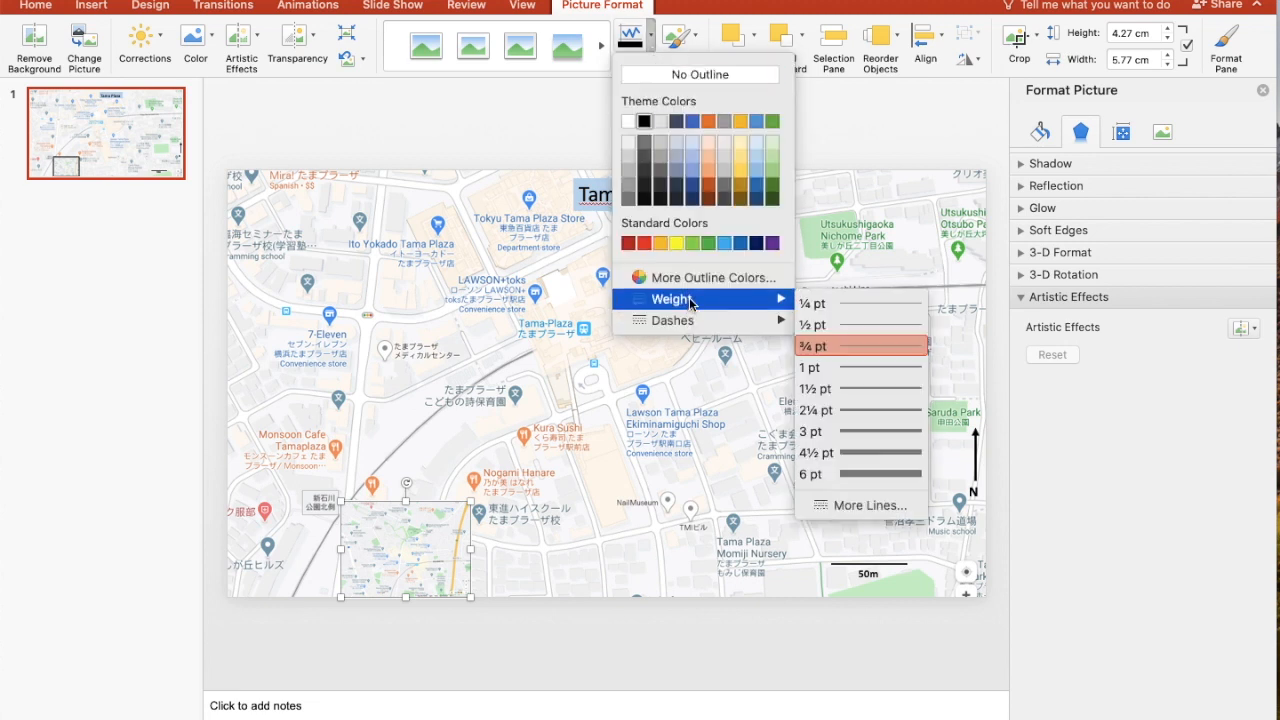
{"action": "left_click", "coordinate": [874, 431]}
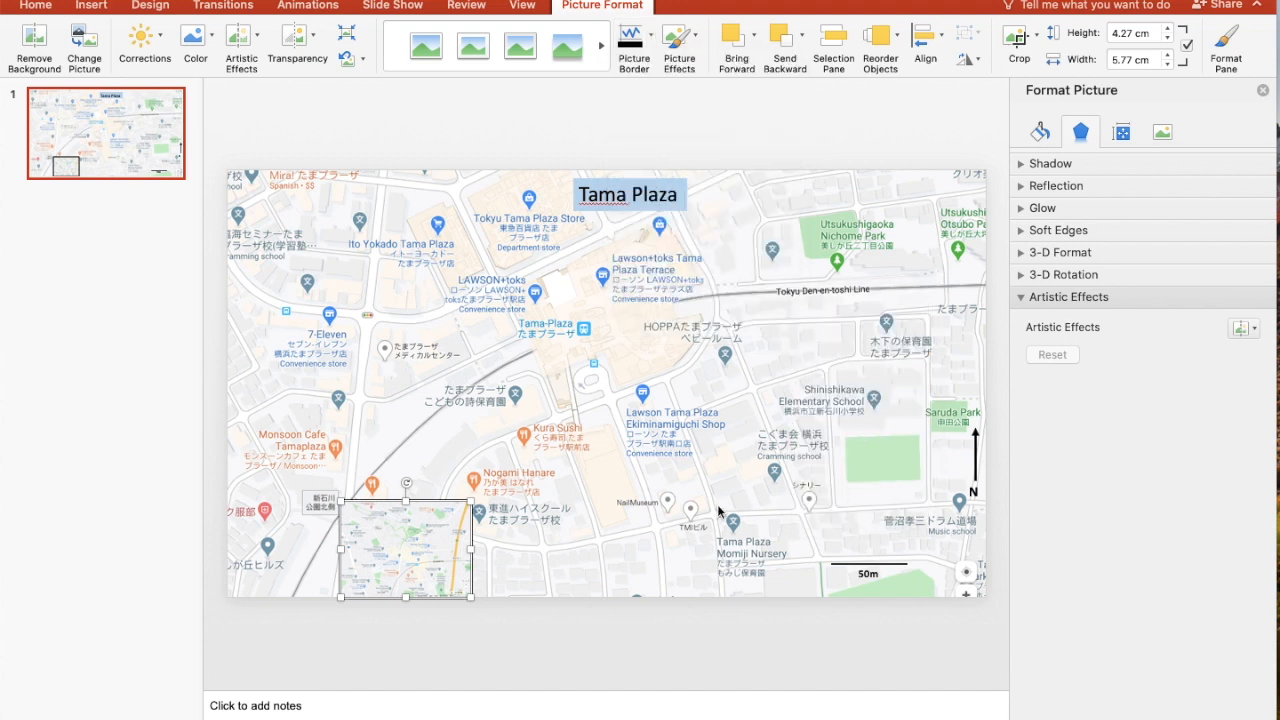
{"action": "left_click", "coordinate": [639, 497]}
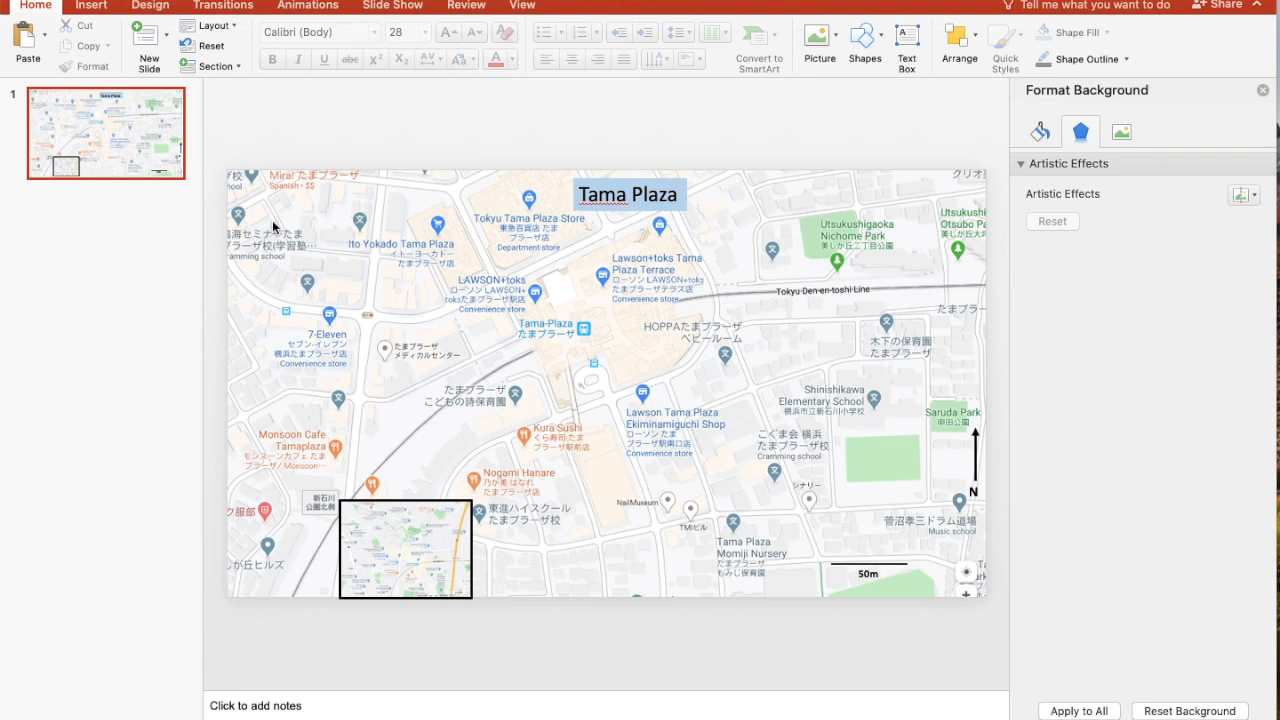
Save the presentation to the Desktop as "000 U3T2" in PowerPoint Presentation (.pptx) format
{"action": "key", "text": "super+s"}
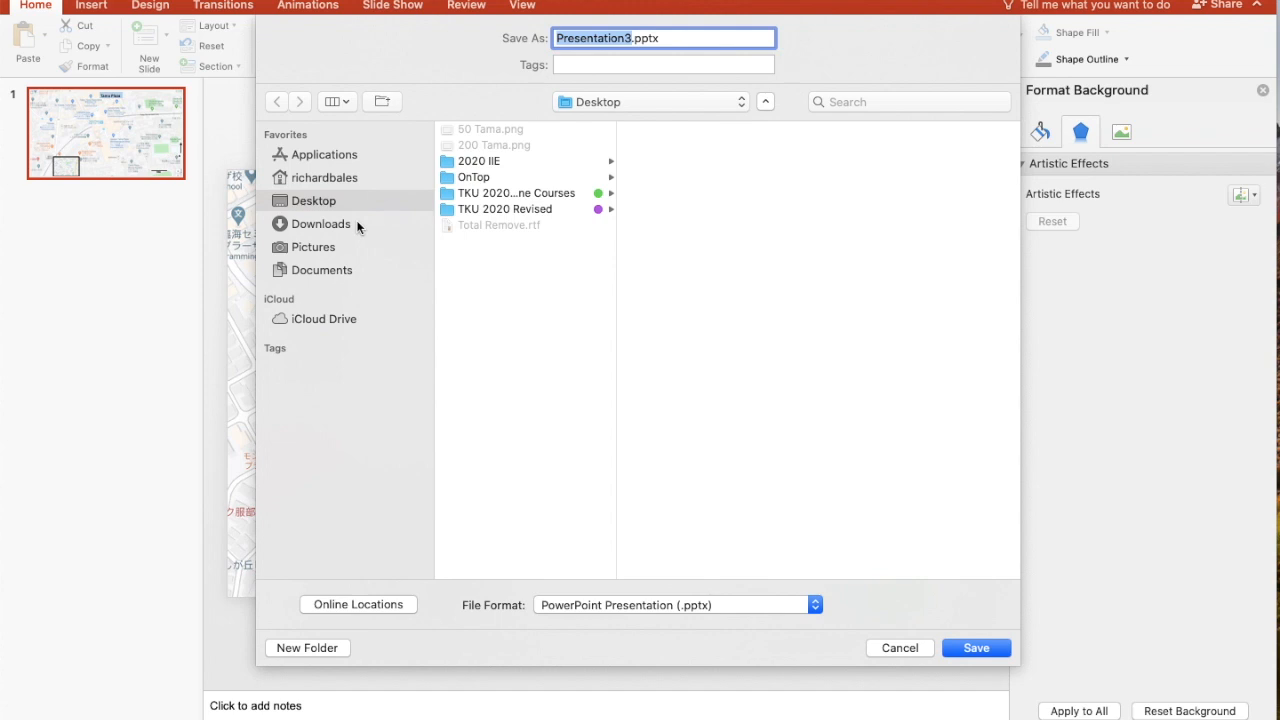
{"action": "type", "text": "000"}
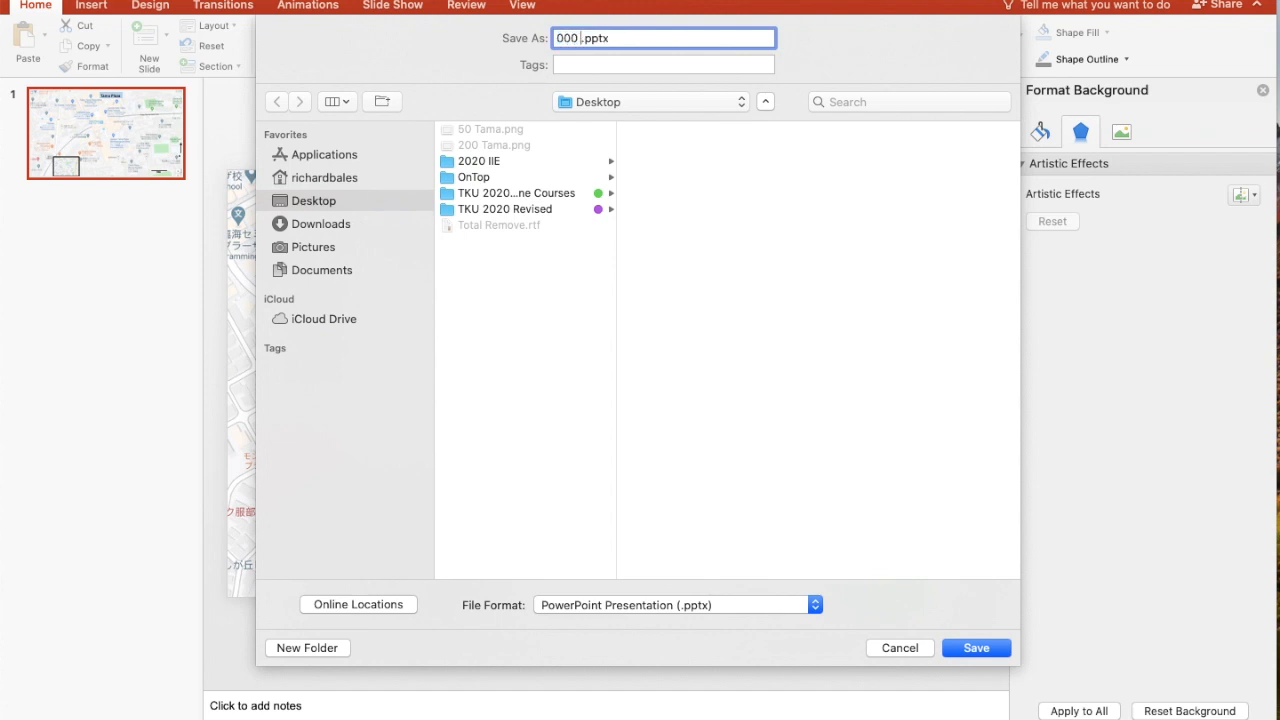
{"action": "type", "text": " U3T2"}
{"action": "left_click", "coordinate": [986, 650]}
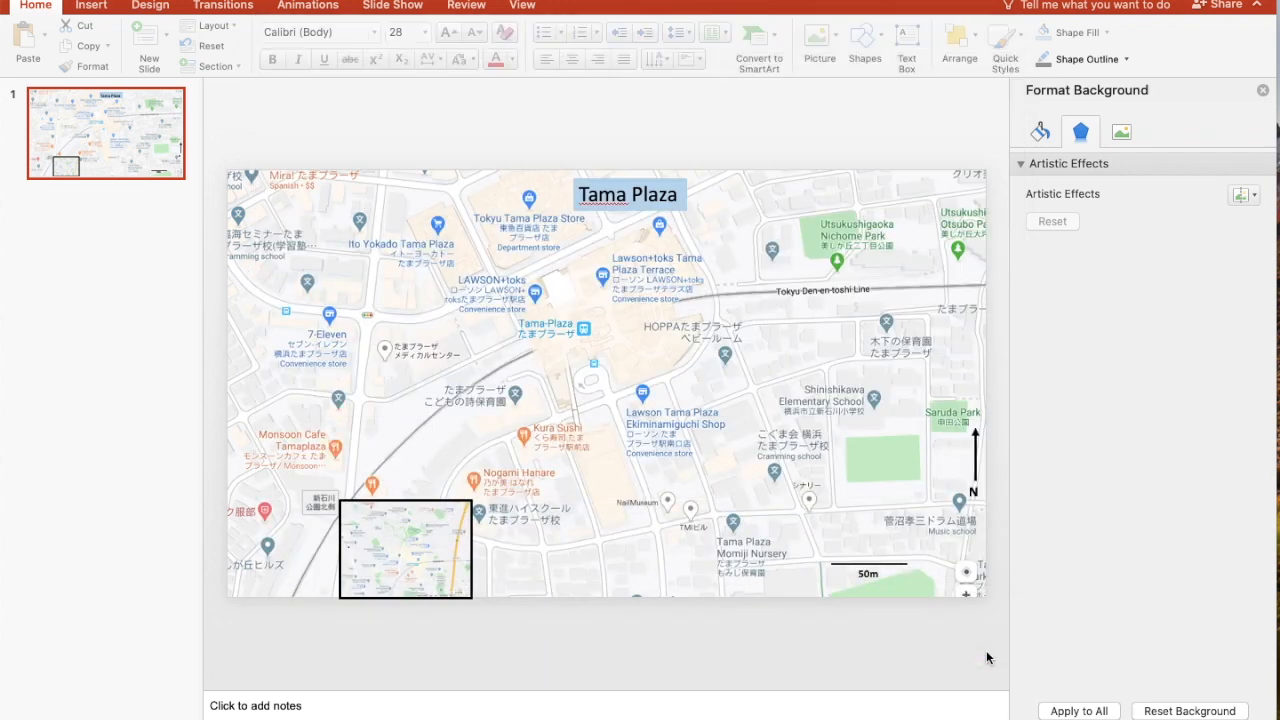